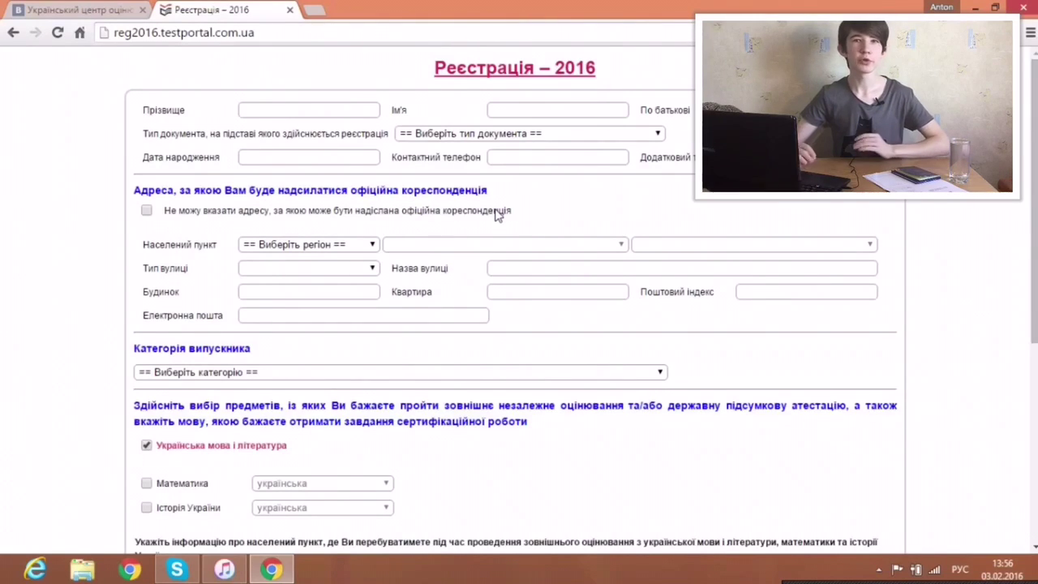
Step: Search Google for 'зно' in a new tab and open the Ukrainian Center for Educational Quality Assessment site
click(322, 13)
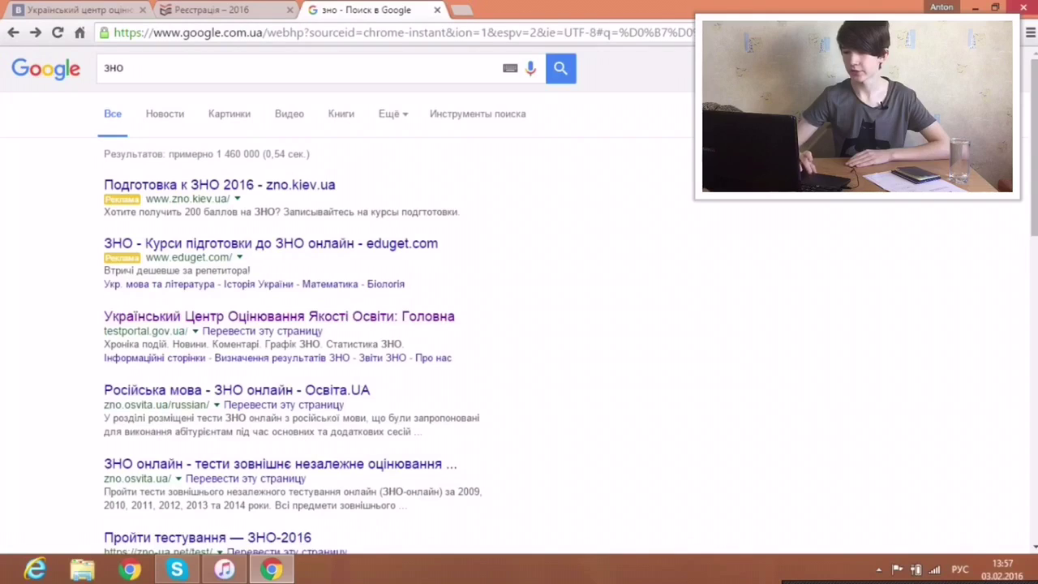
click(200, 318)
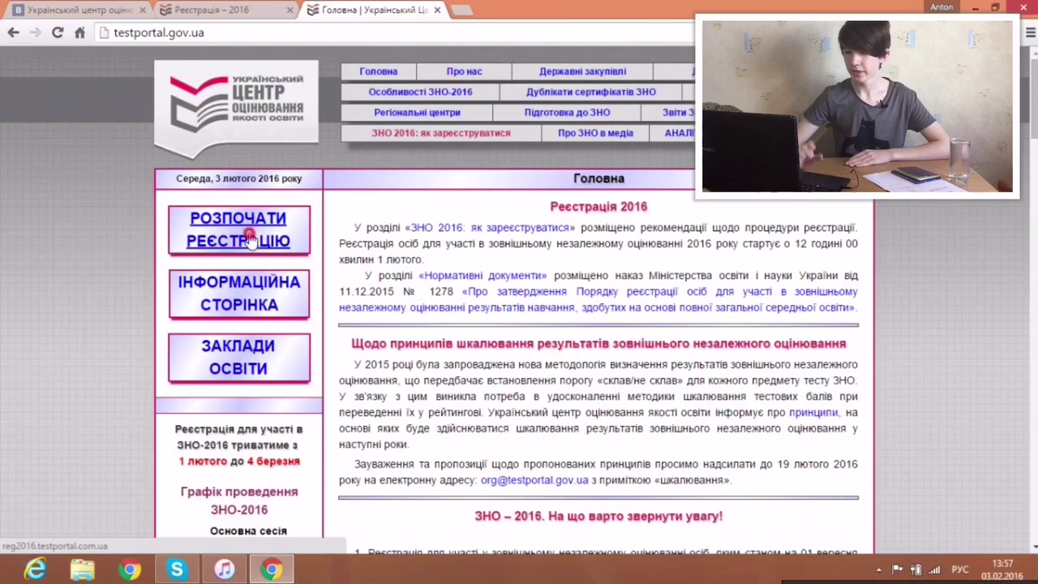
Step: Start the 2016 registration, confirm reading the testing procedure, and continue to the blank form's surname field
click(250, 237)
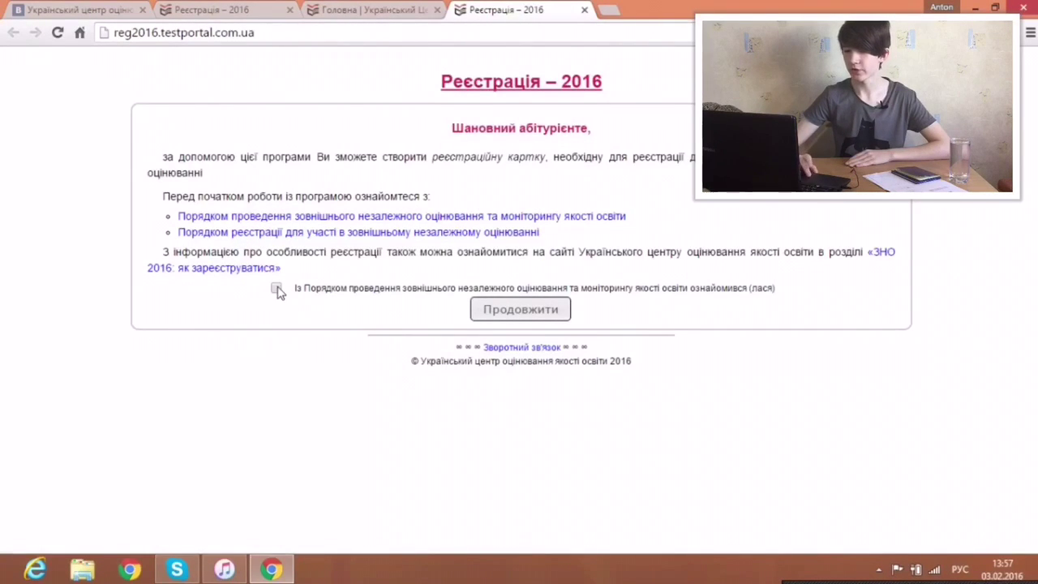
click(276, 289)
click(496, 310)
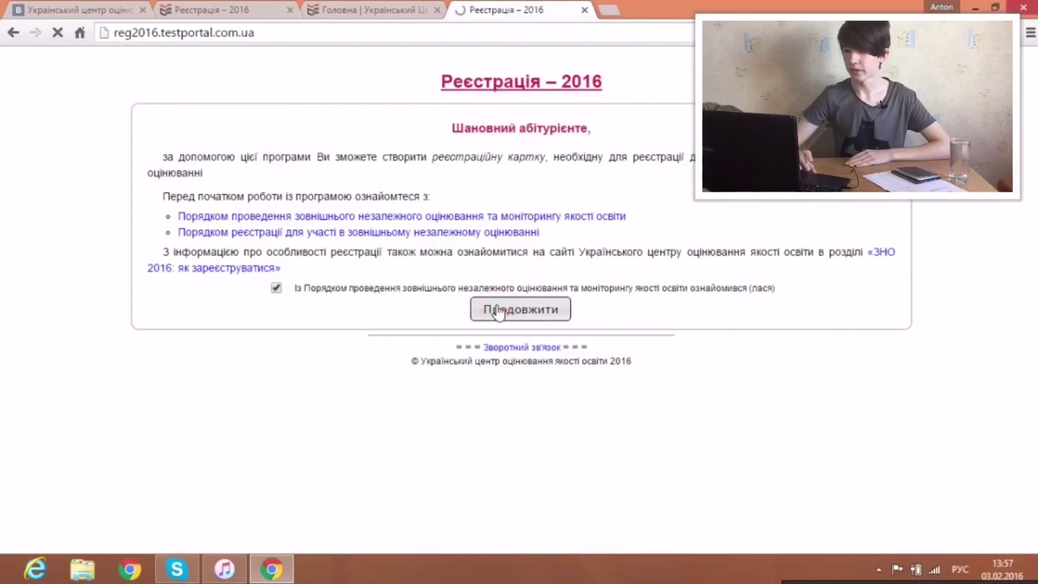
click(349, 111)
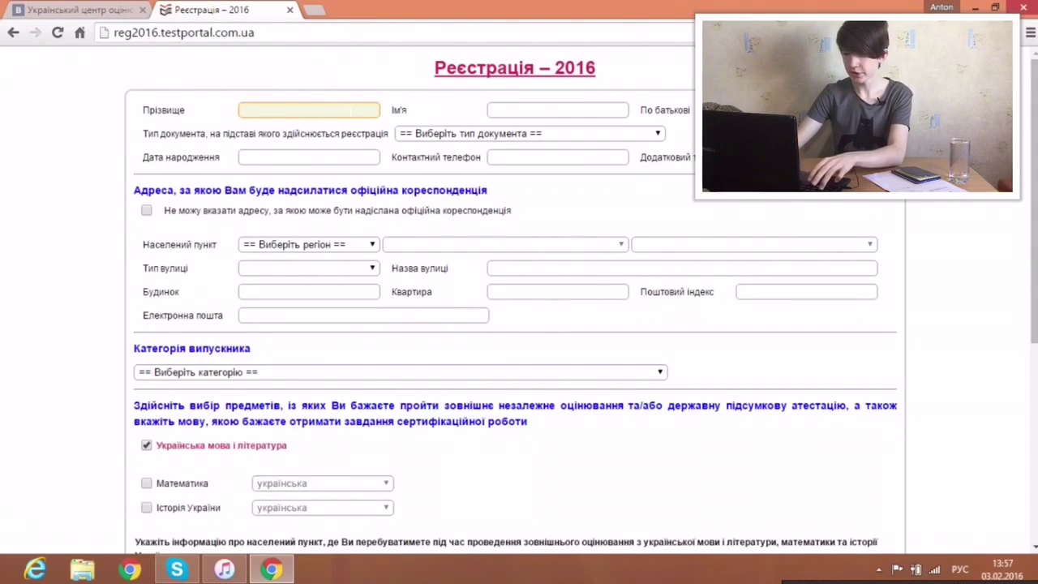
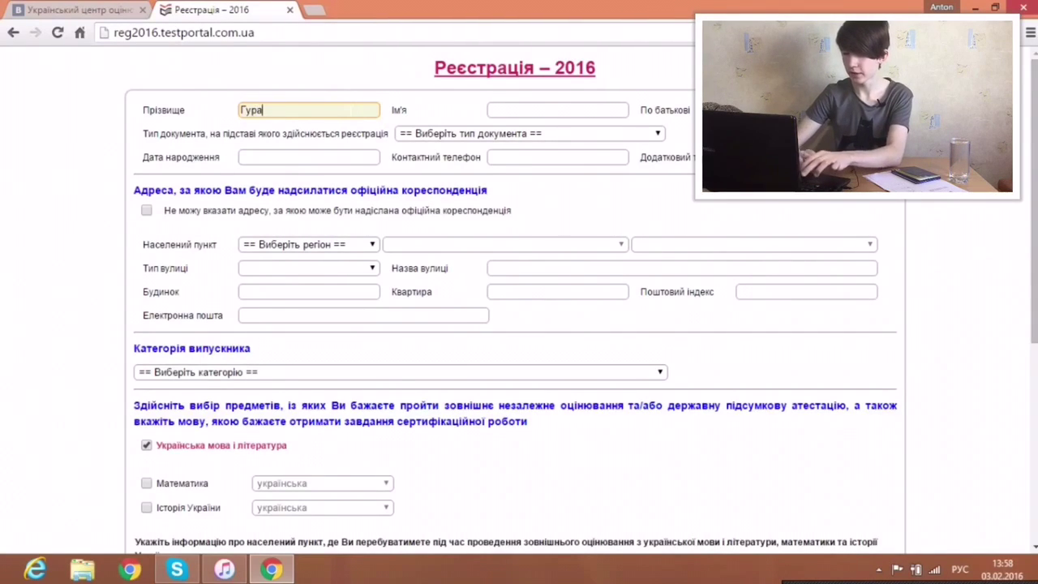
Step: Fill in the applicant's surname and first name, moving on to the patronymic field
click(507, 110)
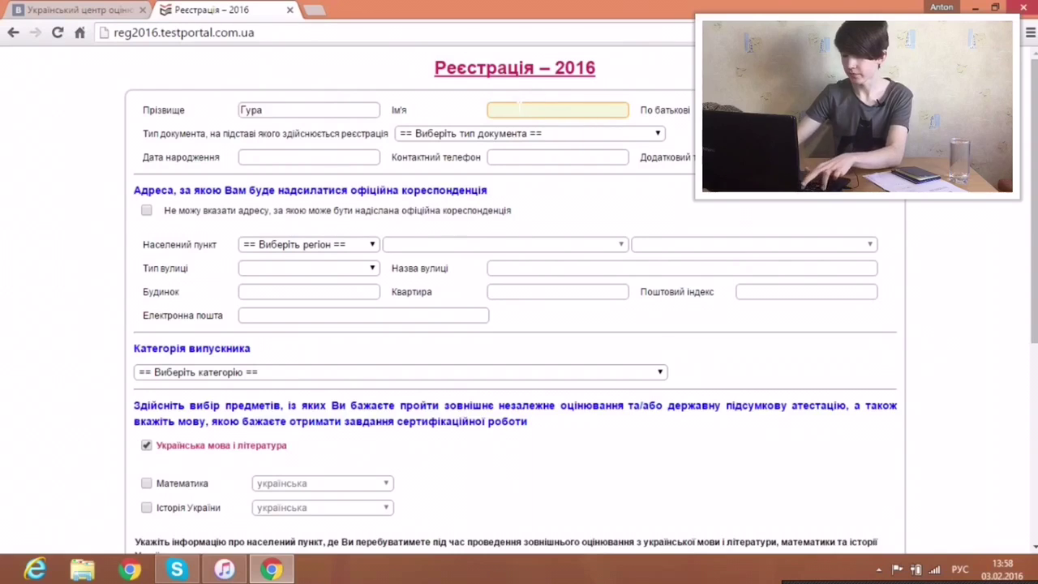
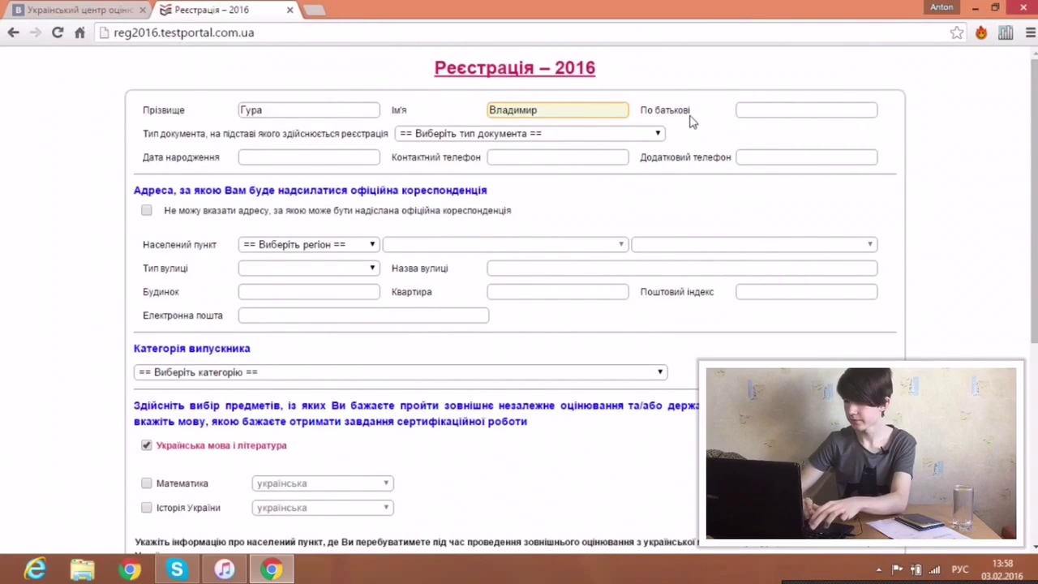
click(790, 111)
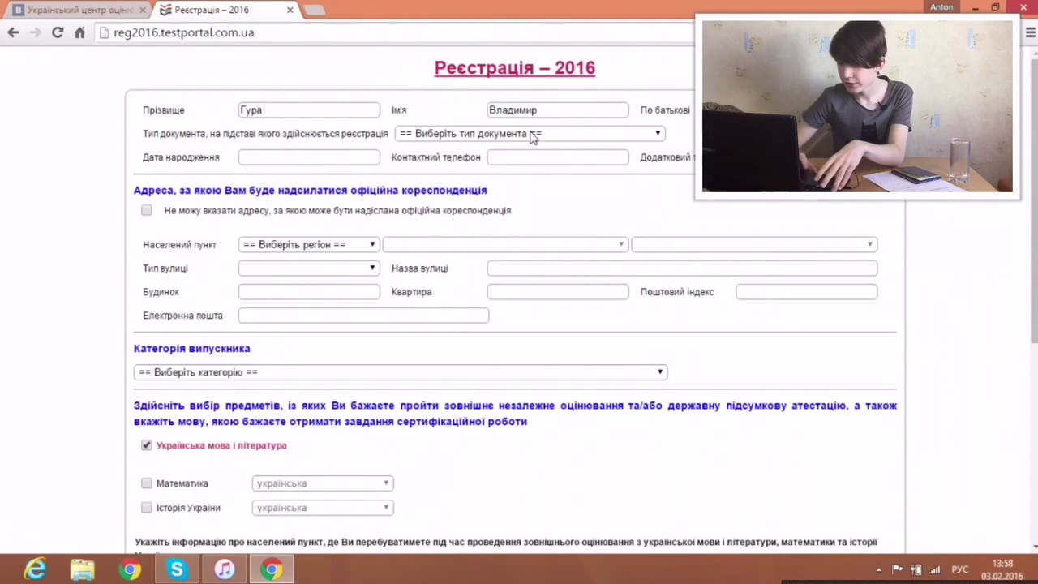
Step: Choose паспорт as the document type and enter the applicant's date of birth and phone fields
click(533, 137)
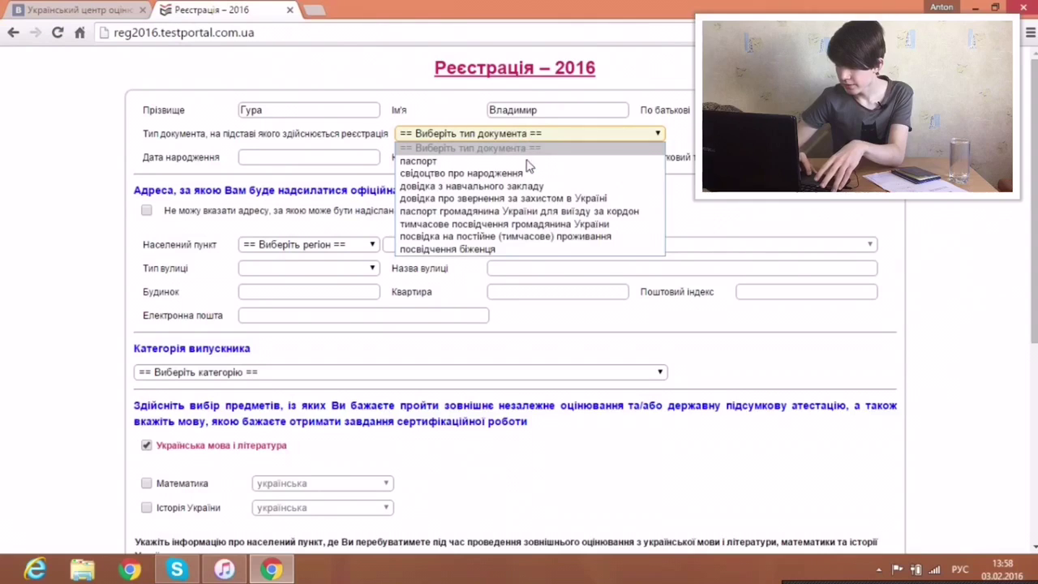
click(528, 161)
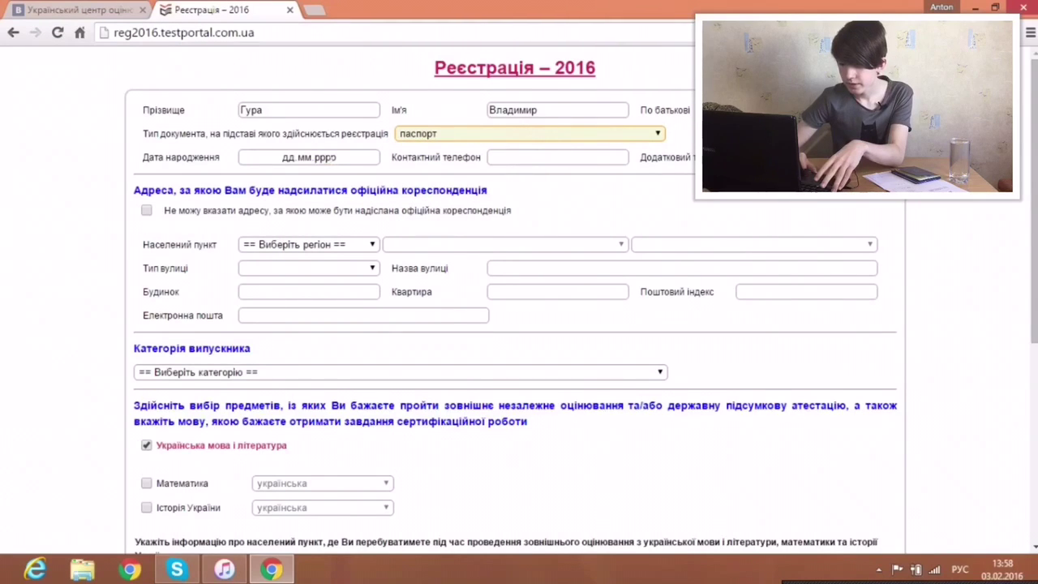
click(324, 159)
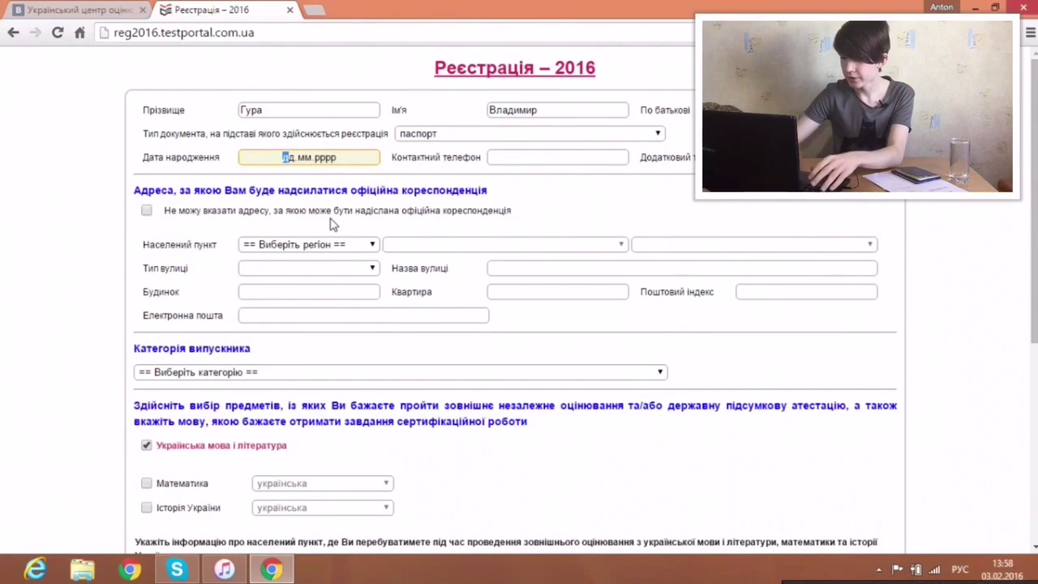
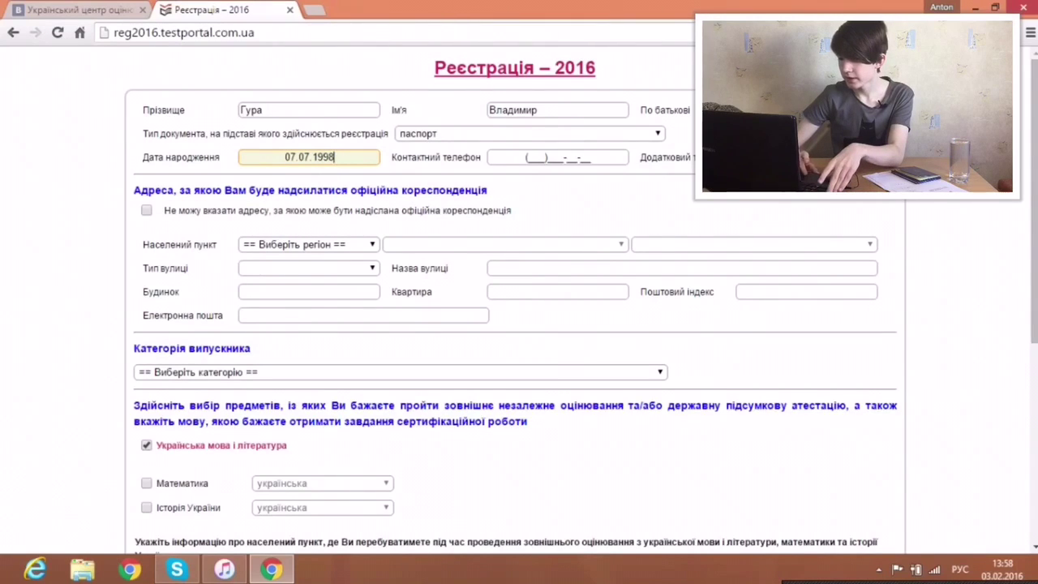
click(519, 158)
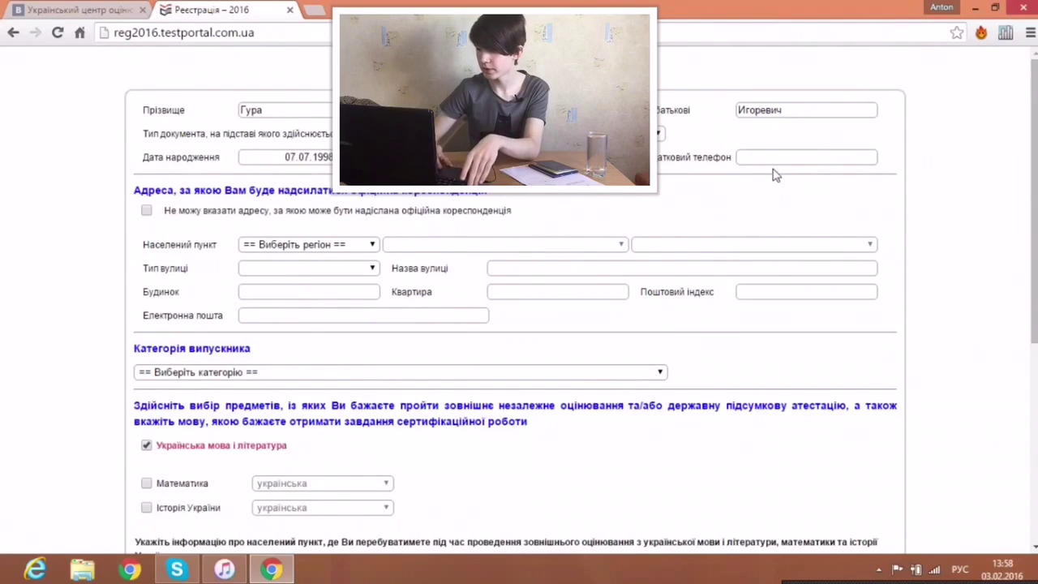
click(777, 157)
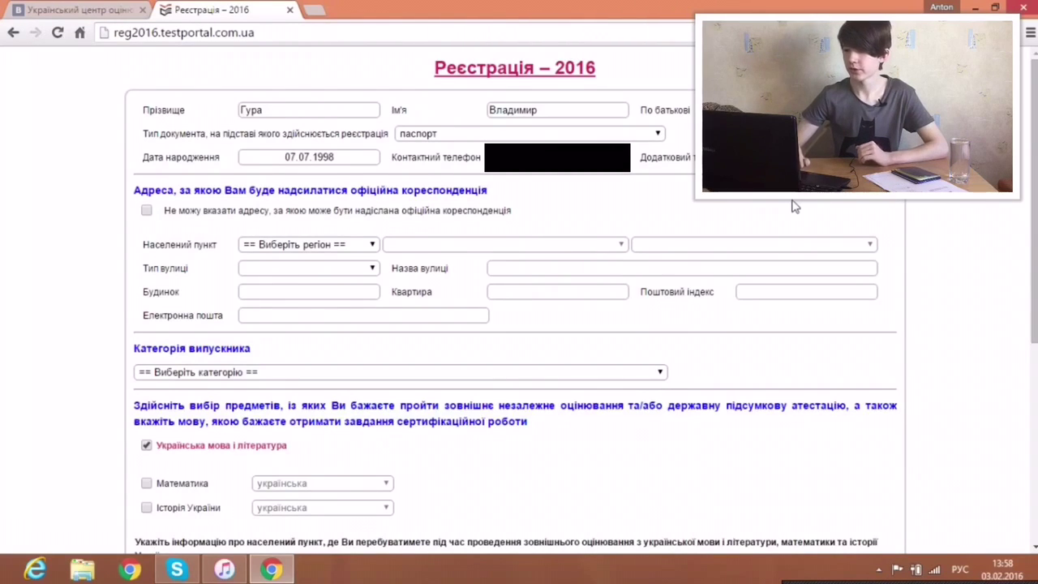
click(579, 198)
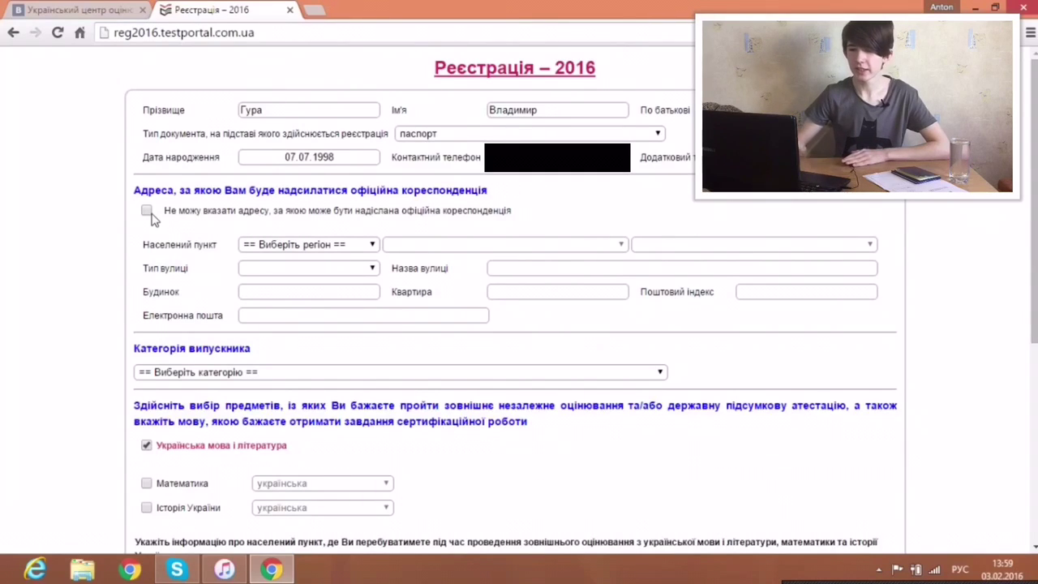
Step: Set the address region to м.Київ, district Деснянський, street type вулиця, and enter the street name
click(307, 245)
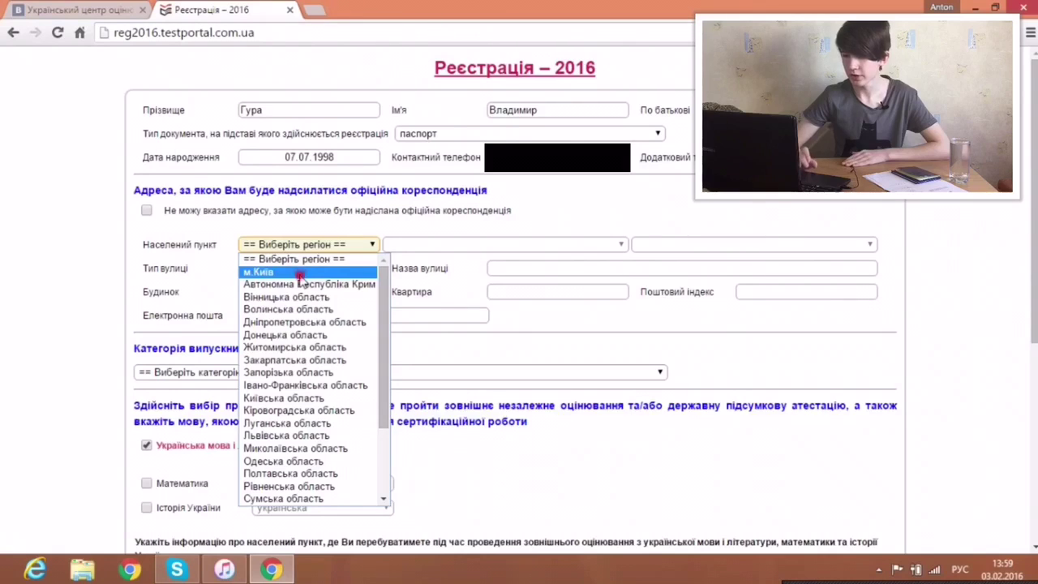
click(300, 274)
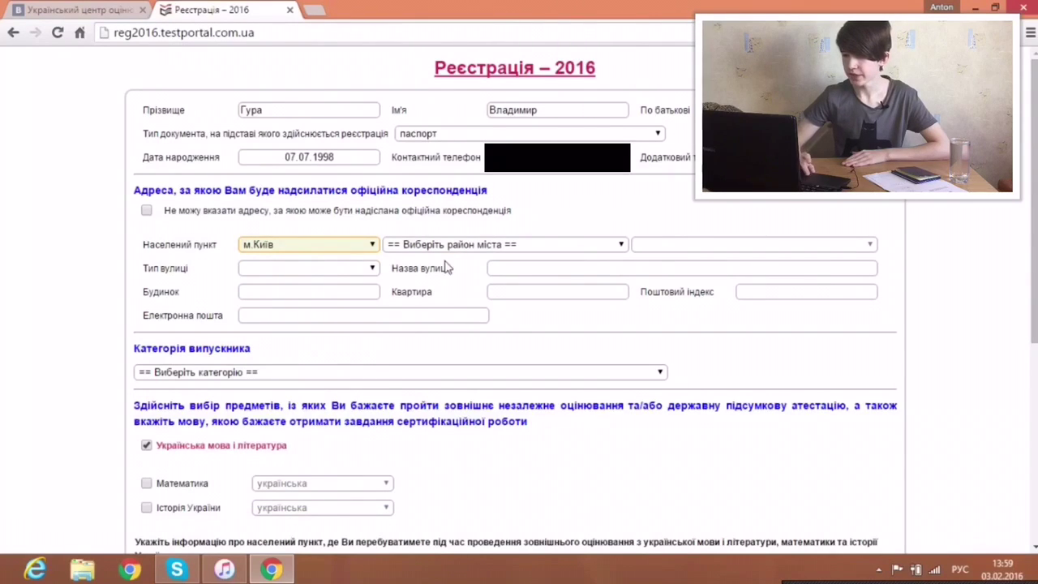
click(484, 247)
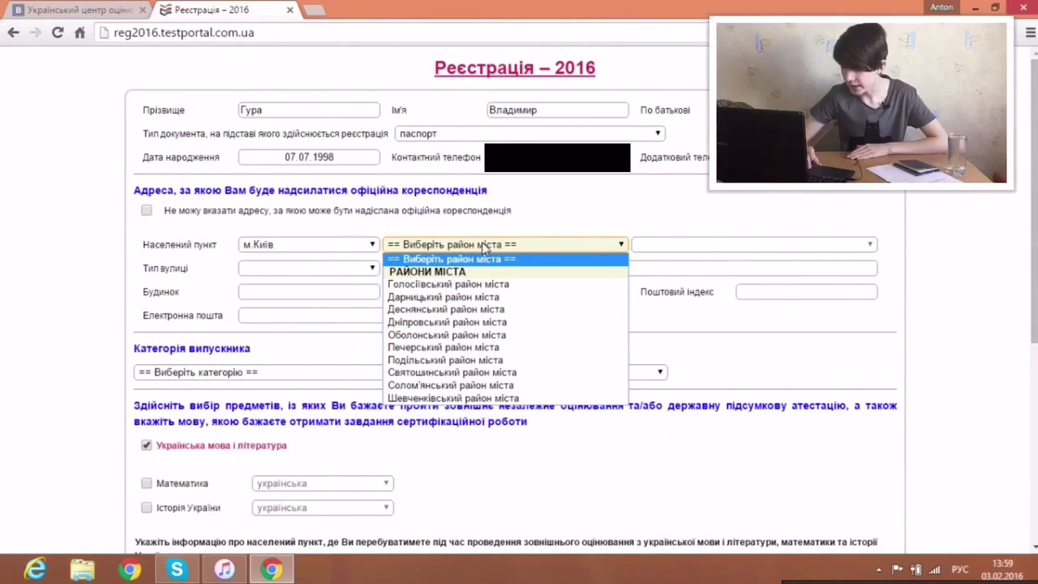
click(470, 308)
click(299, 267)
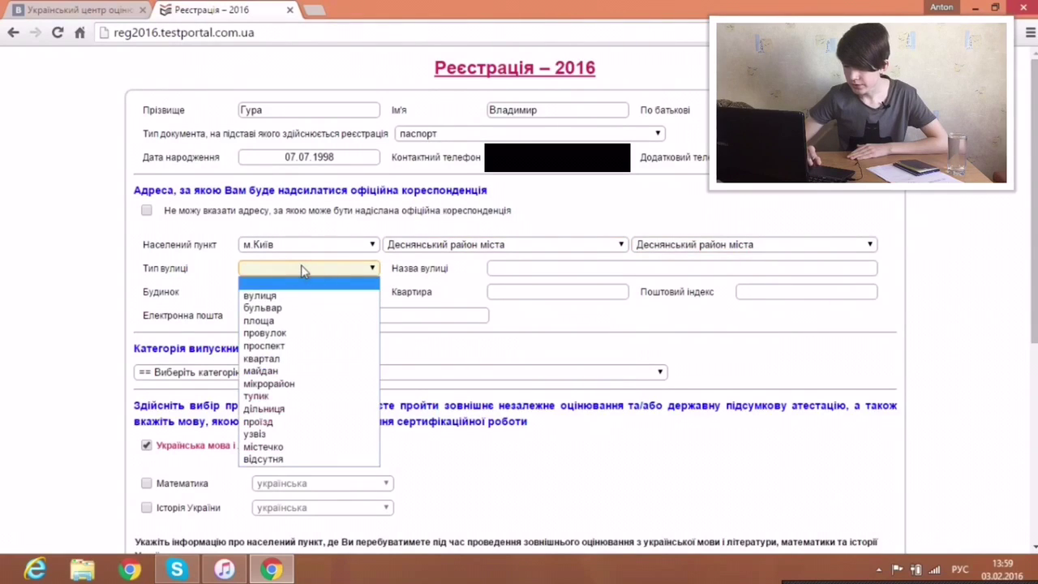
click(299, 297)
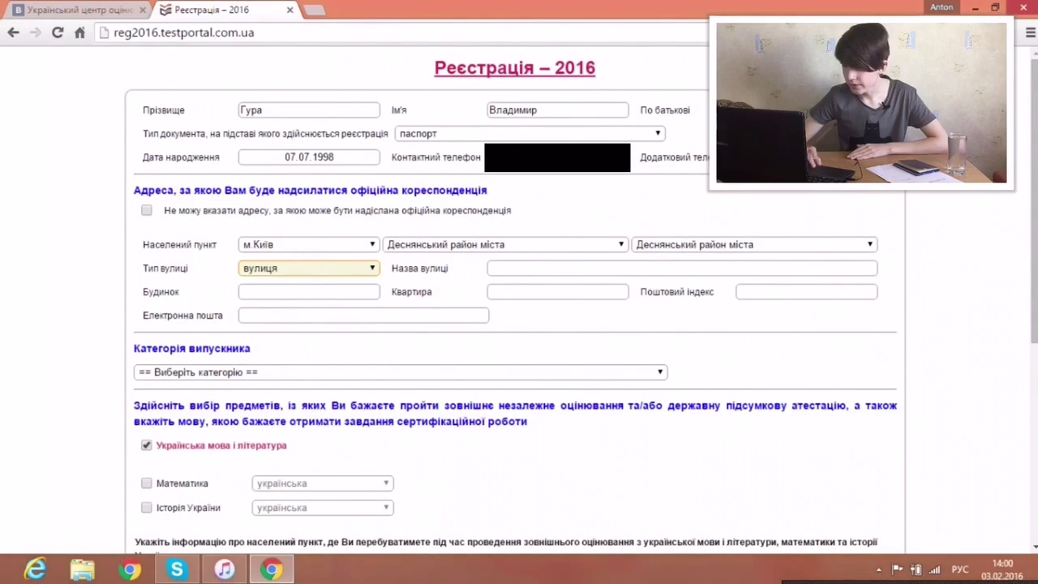
click(504, 267)
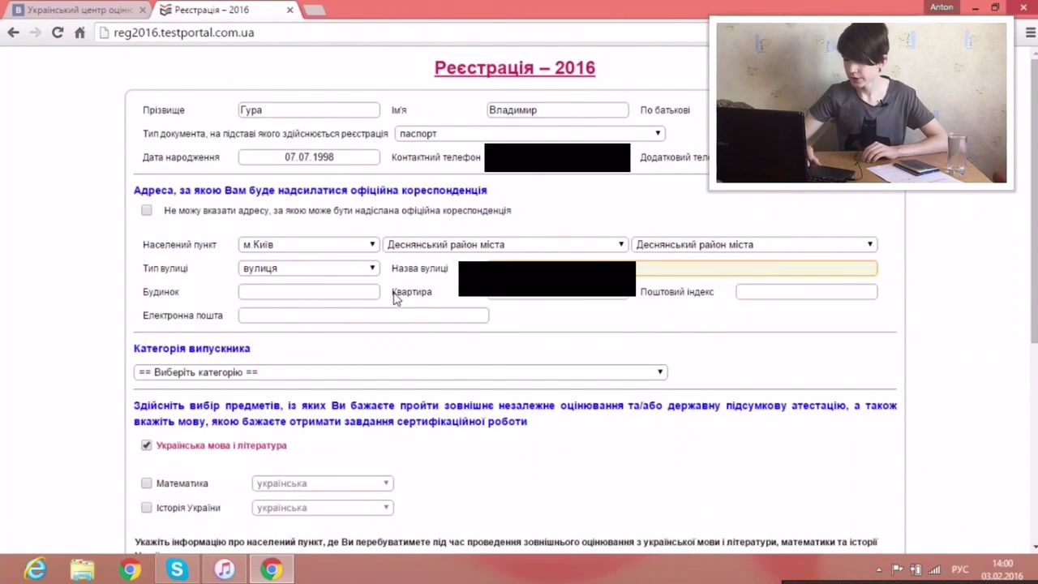
Step: Fill in the house and apartment numbers and enter the address postal code
click(331, 290)
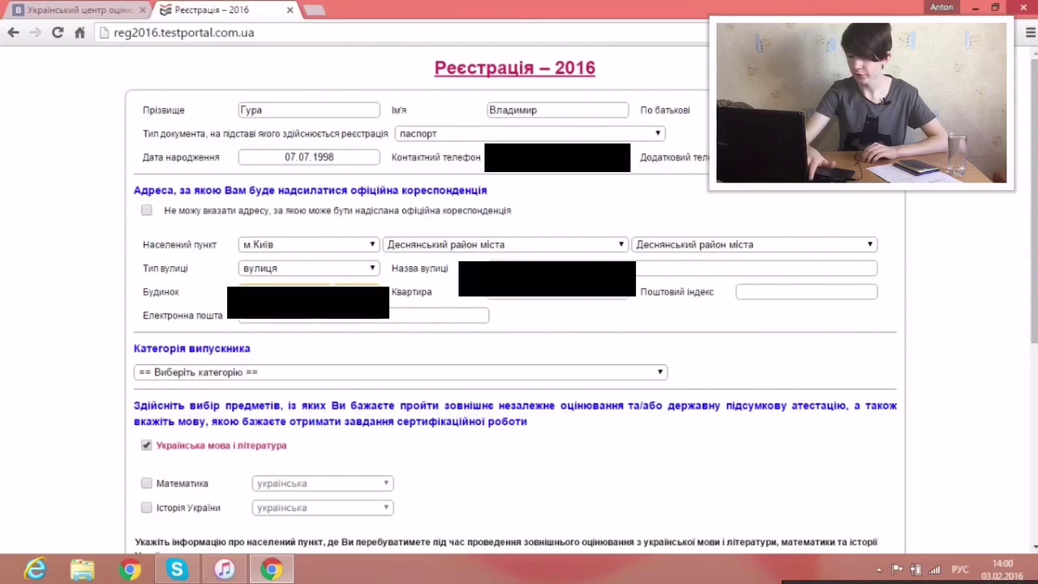
key(Tab)
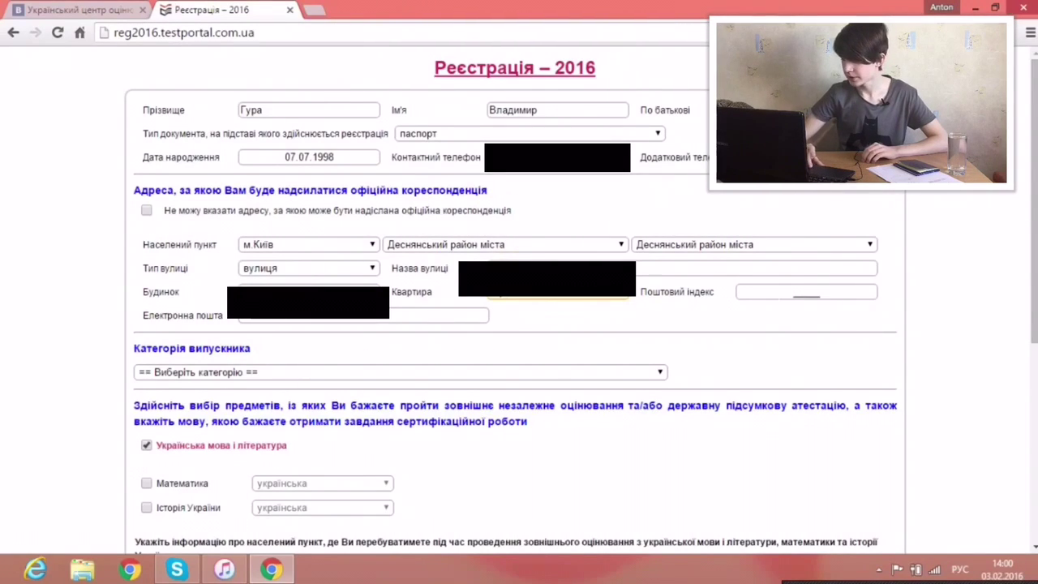
click(777, 298)
text(022)
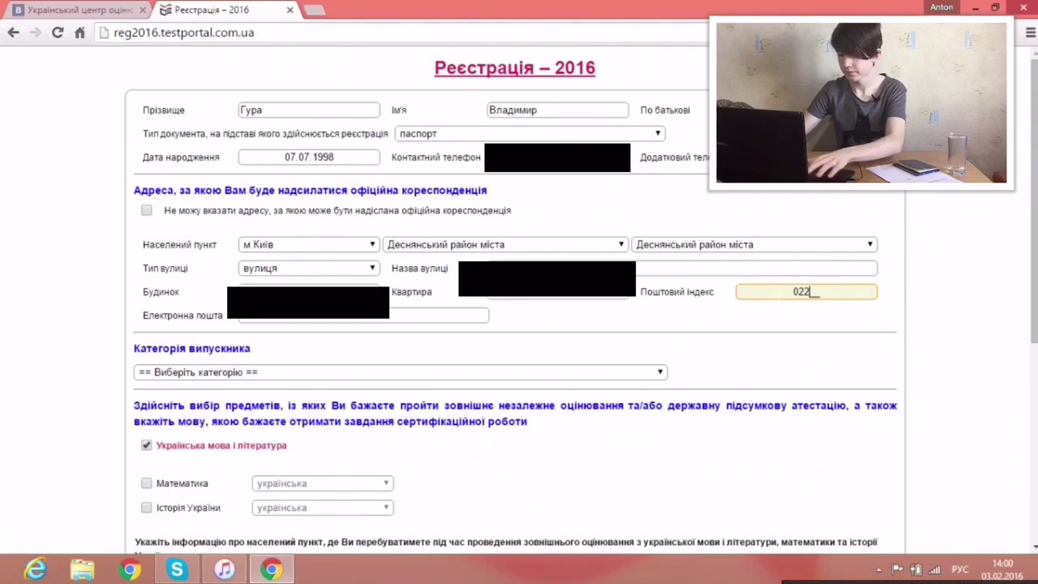
text(25)
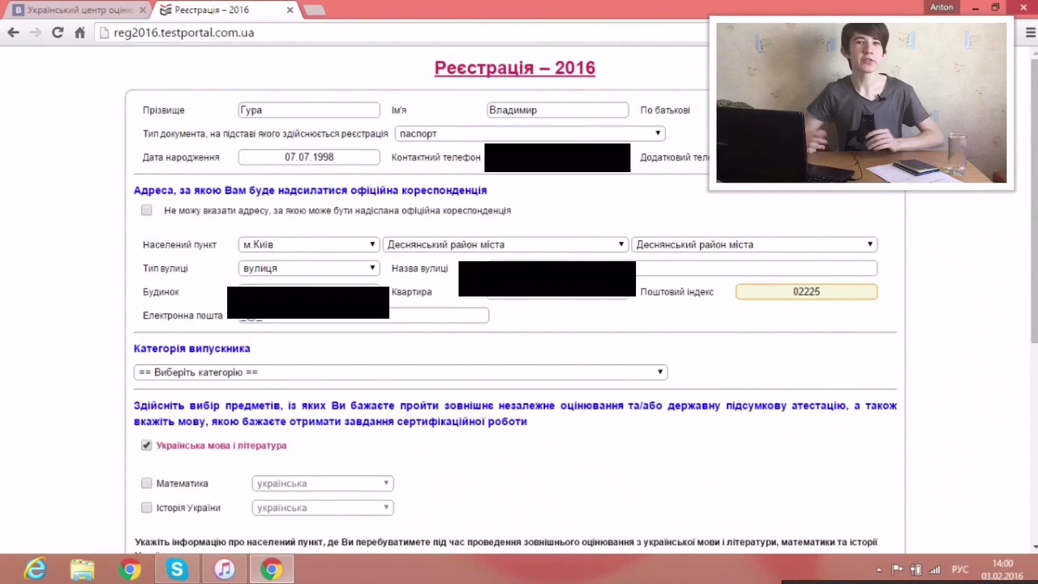
Step: Search Google for 'почтовый индекс киев' in a new tab and open the ukrindex.ru Kyiv postal-code page
click(314, 10)
text(п)
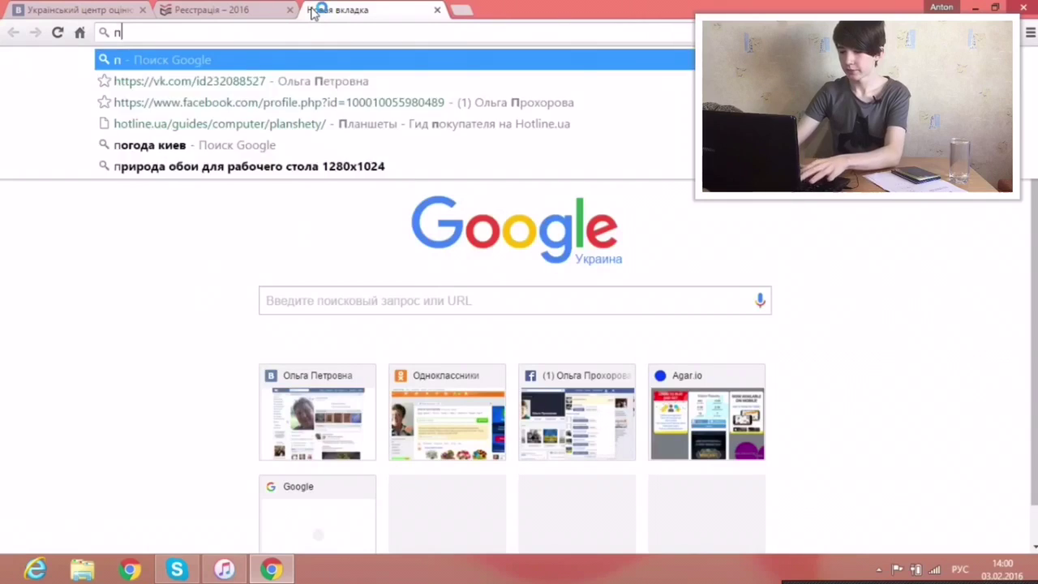
text(очтовый ин)
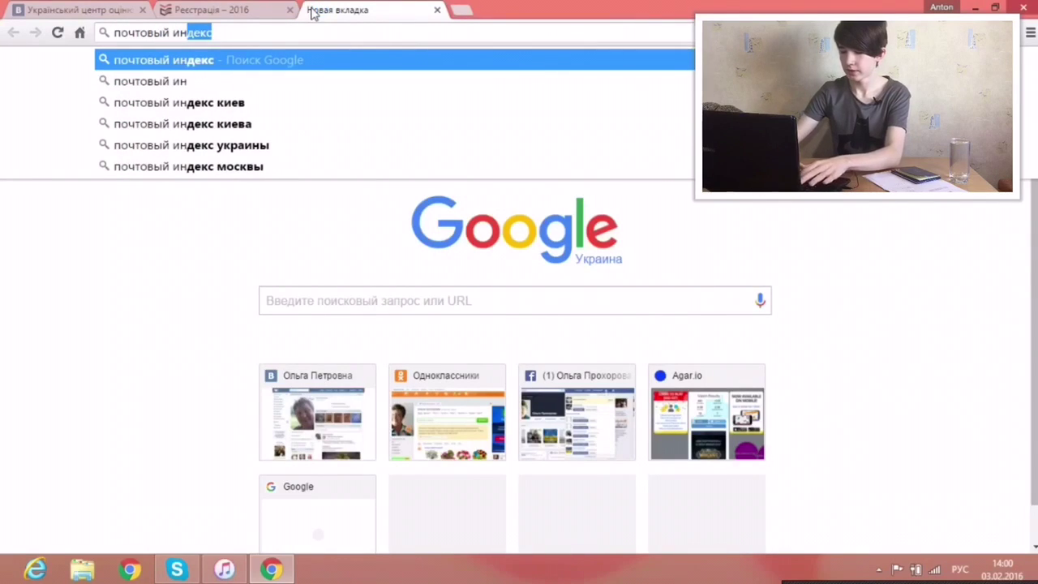
text(декс киев)
key(Return)
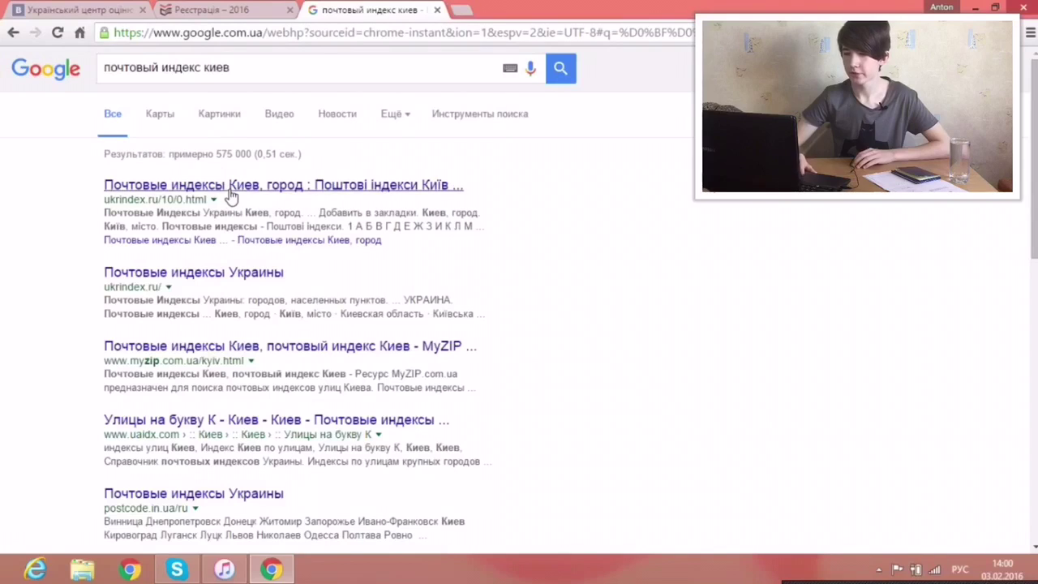
click(230, 188)
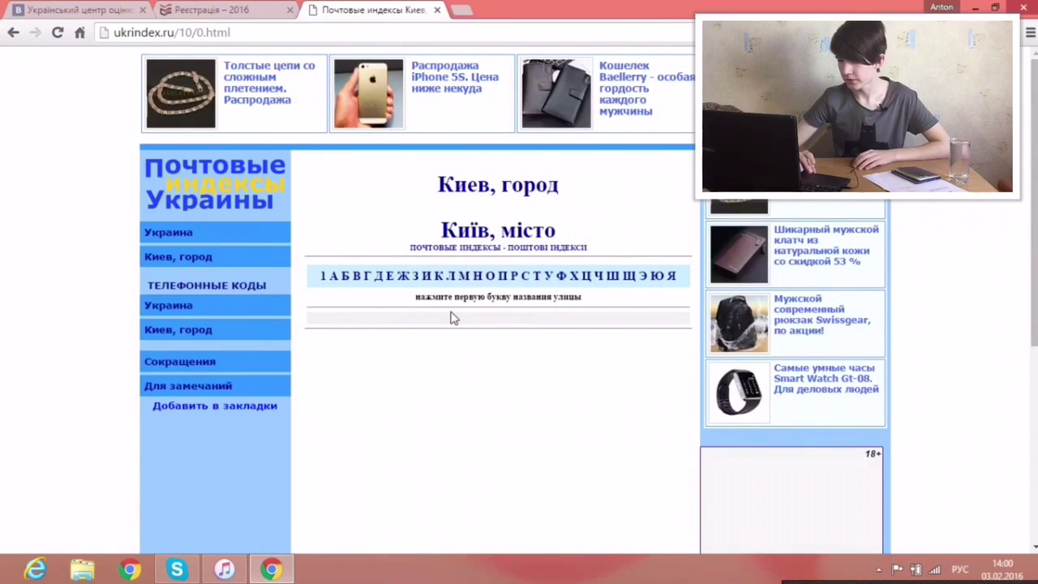
Step: Browse ukrindex.ru Kyiv streets starting with Д, select code 03118, and return to the registration tab
click(379, 277)
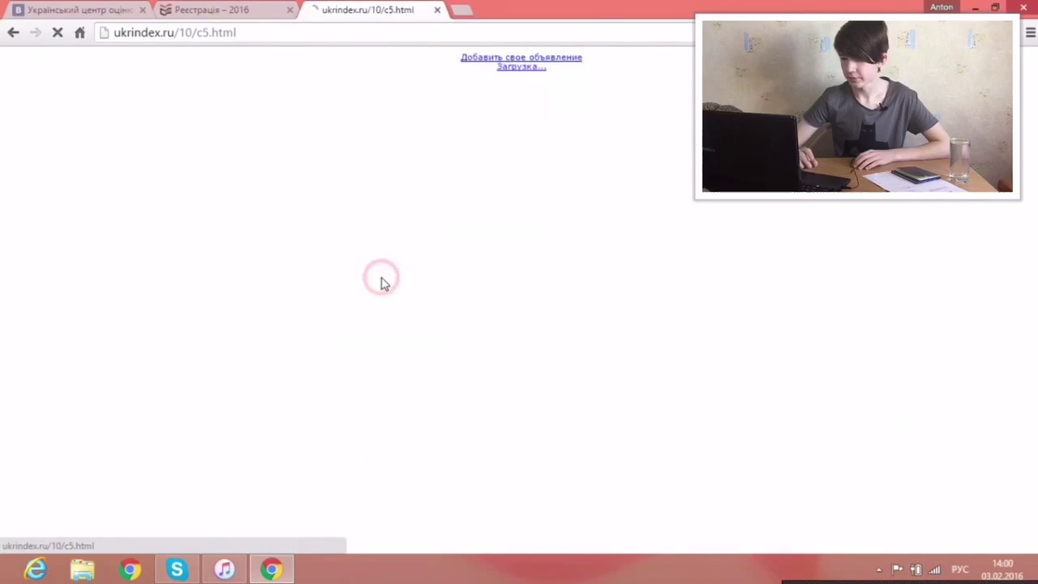
scroll(499, 324, down, 3)
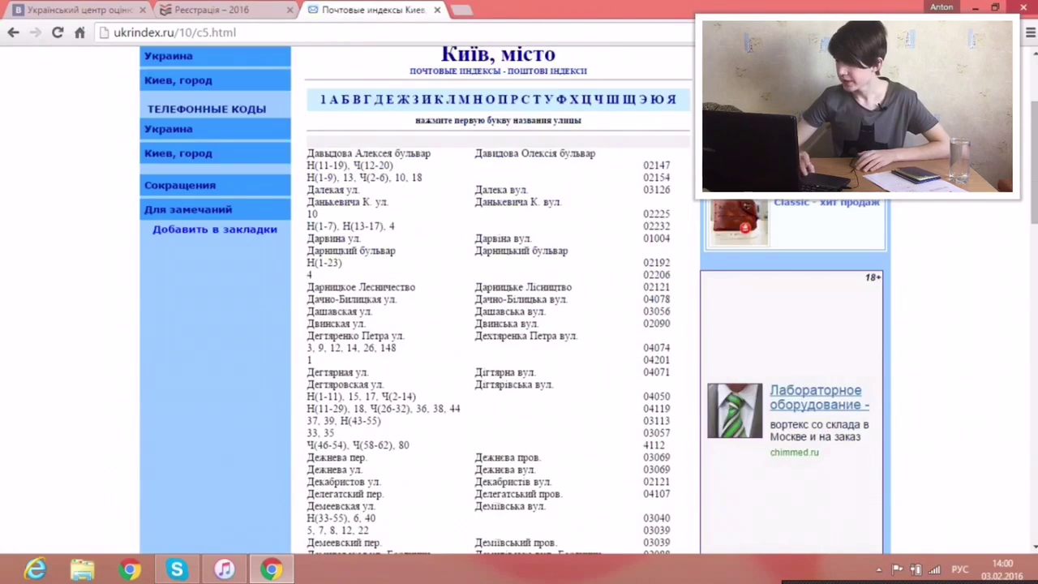
scroll(733, 302, down, 10)
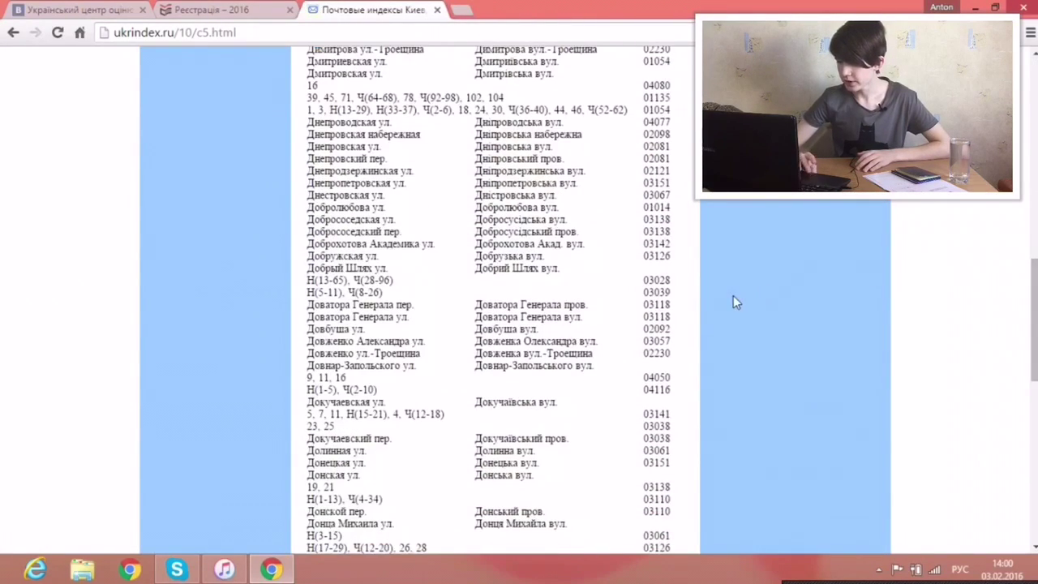
drag(644, 304, 653, 305)
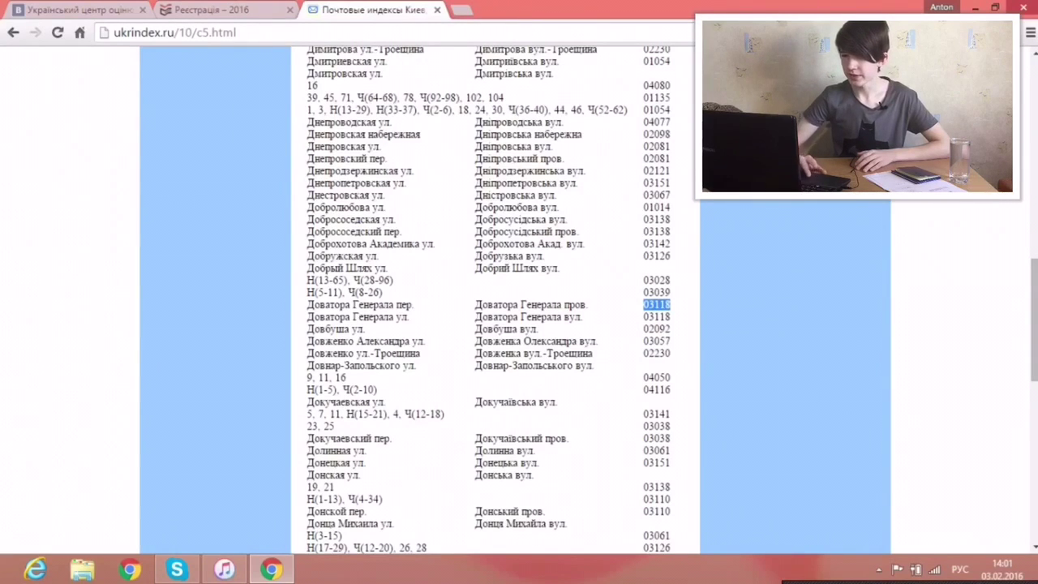
click(183, 9)
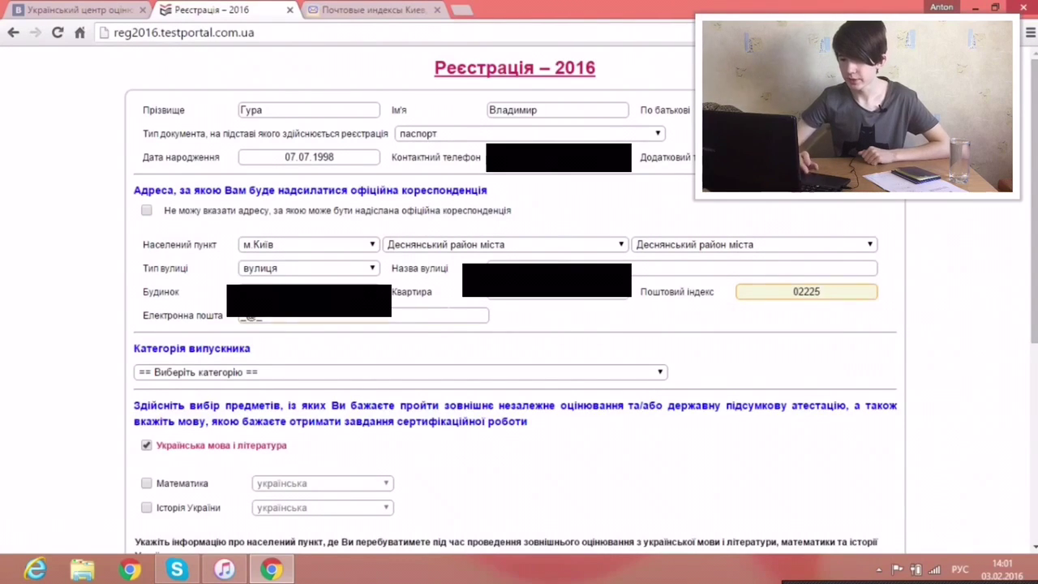
Step: Enter the applicant's e-mail address after switching the keyboard layout to English
click(249, 317)
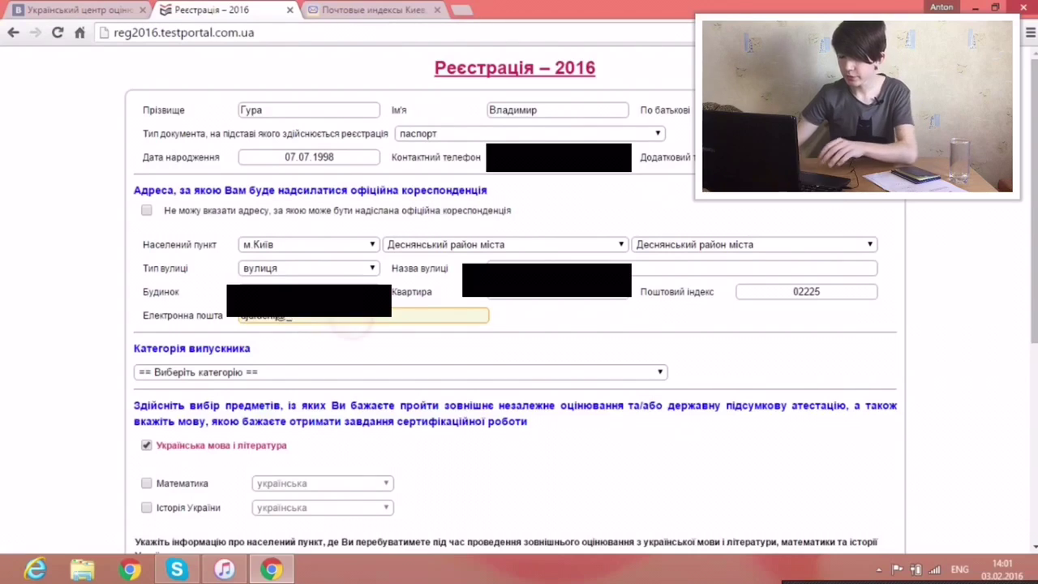
key(alt+shift)
click(351, 321)
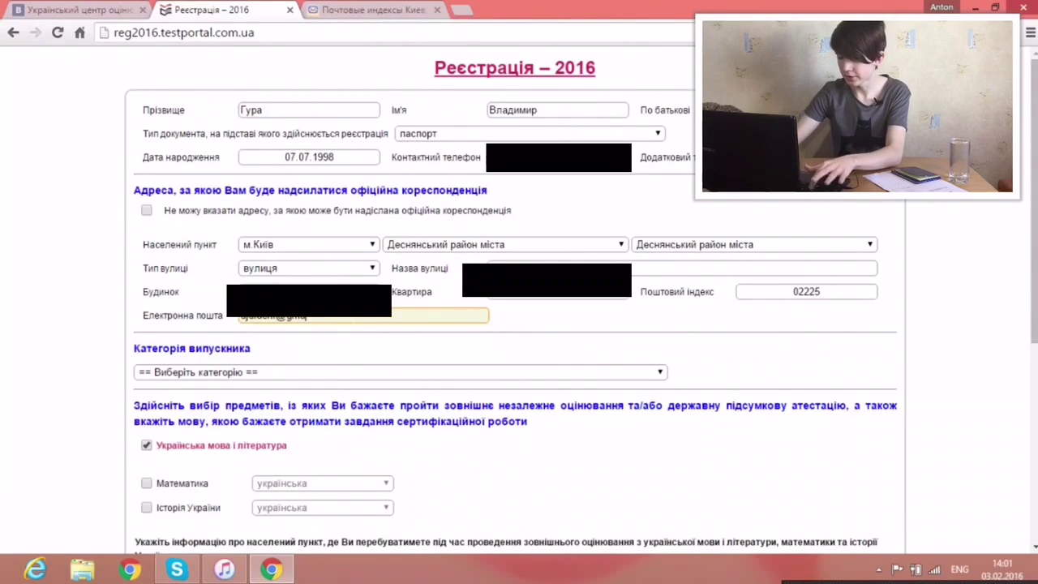
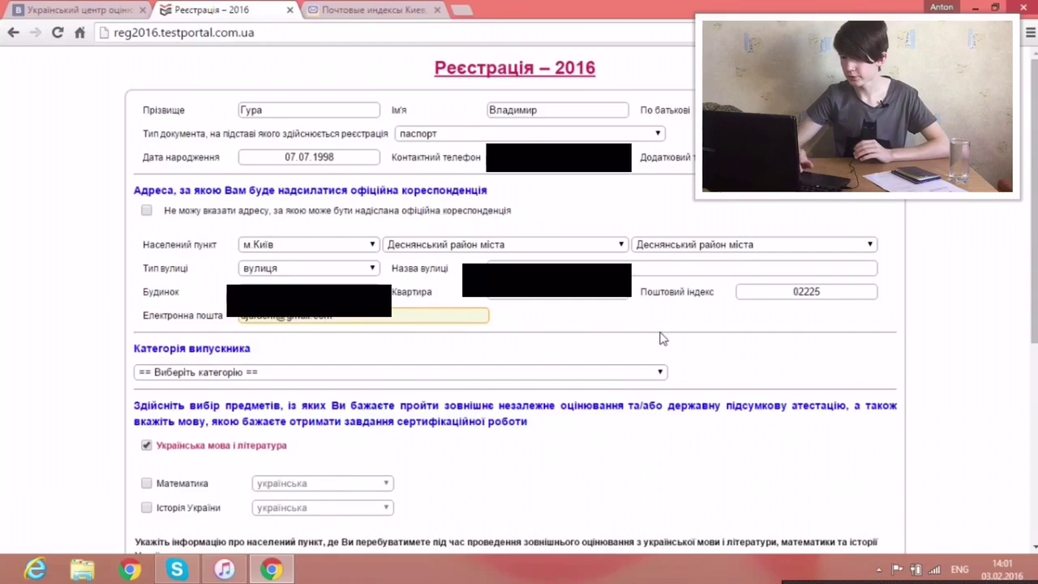
scroll(519, 471, down, 3)
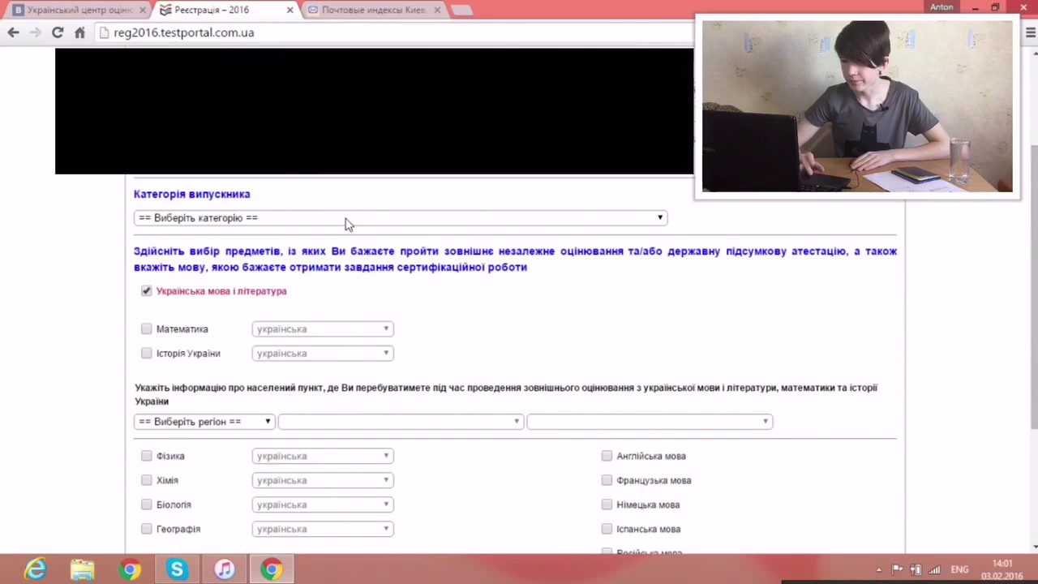
Step: Choose 'випускник минулих років' from the graduate category dropdown
click(348, 219)
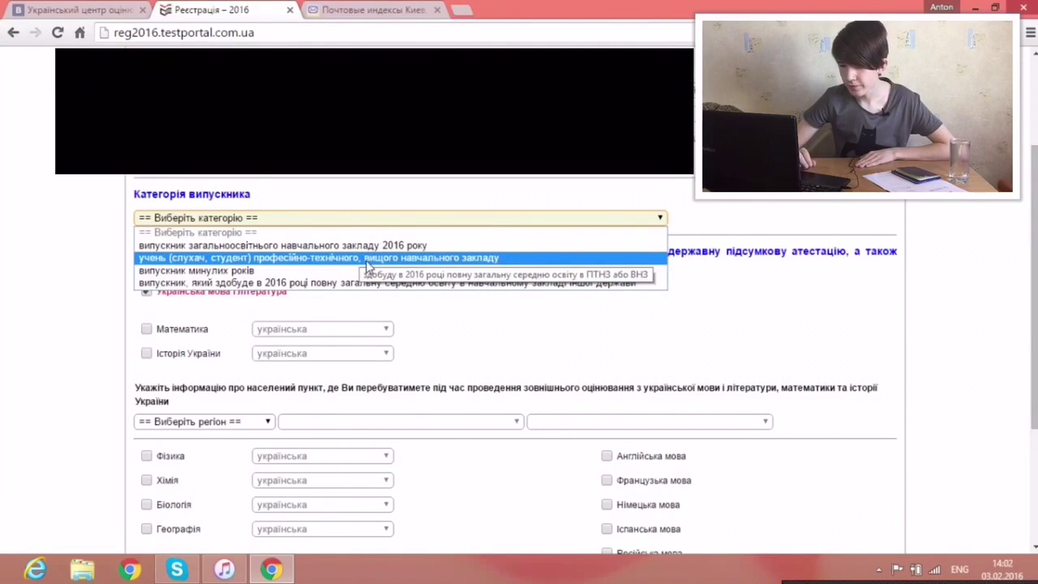
click(366, 259)
click(330, 274)
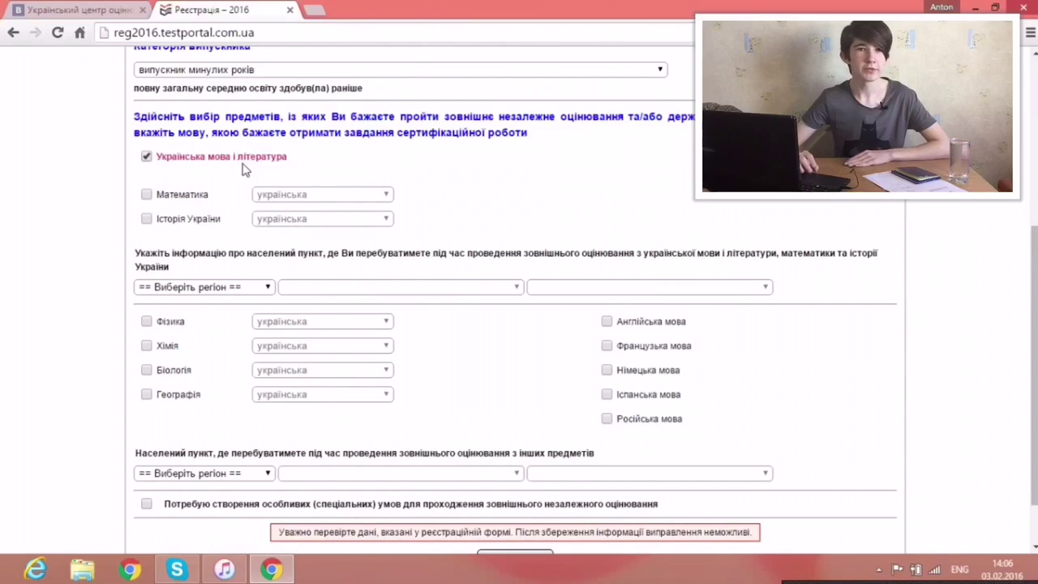
click(147, 157)
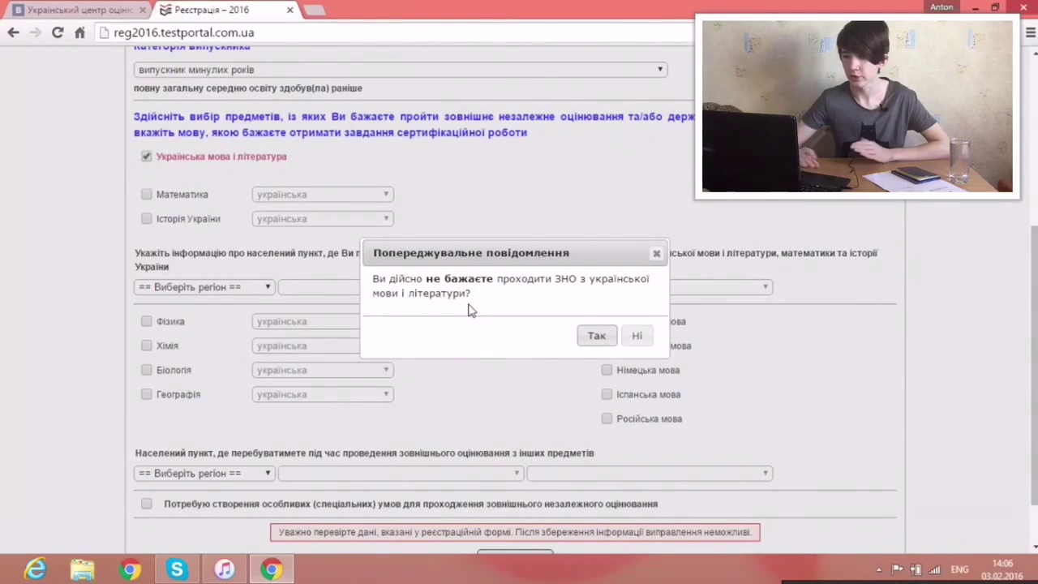
click(659, 256)
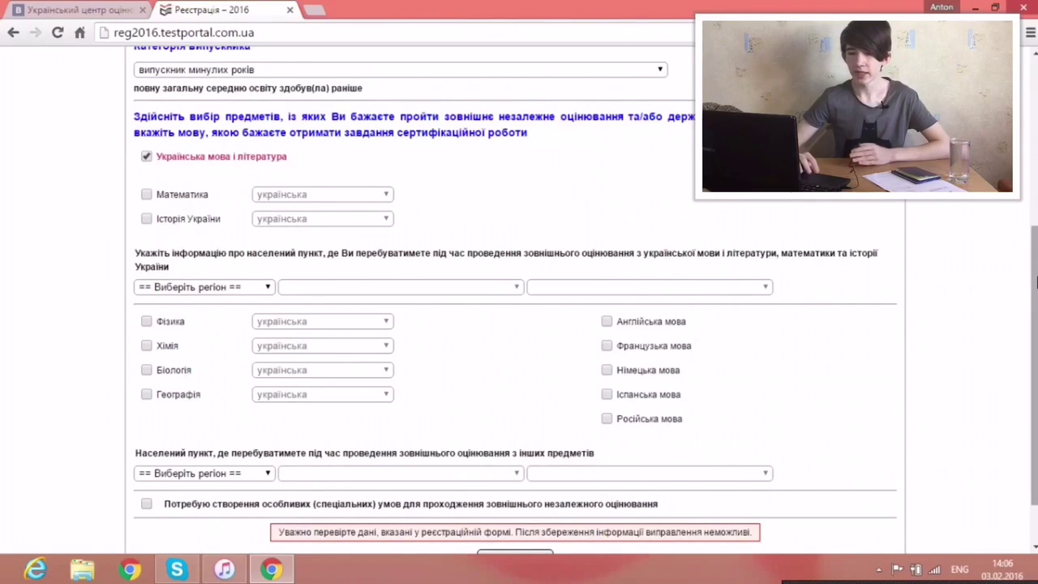
click(1037, 280)
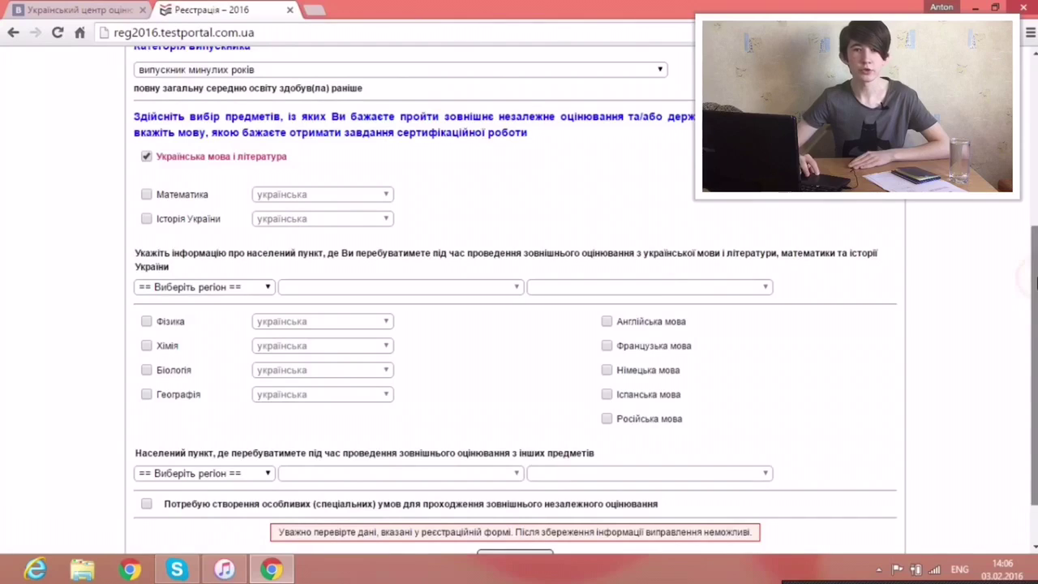
drag(1037, 280, 1036, 293)
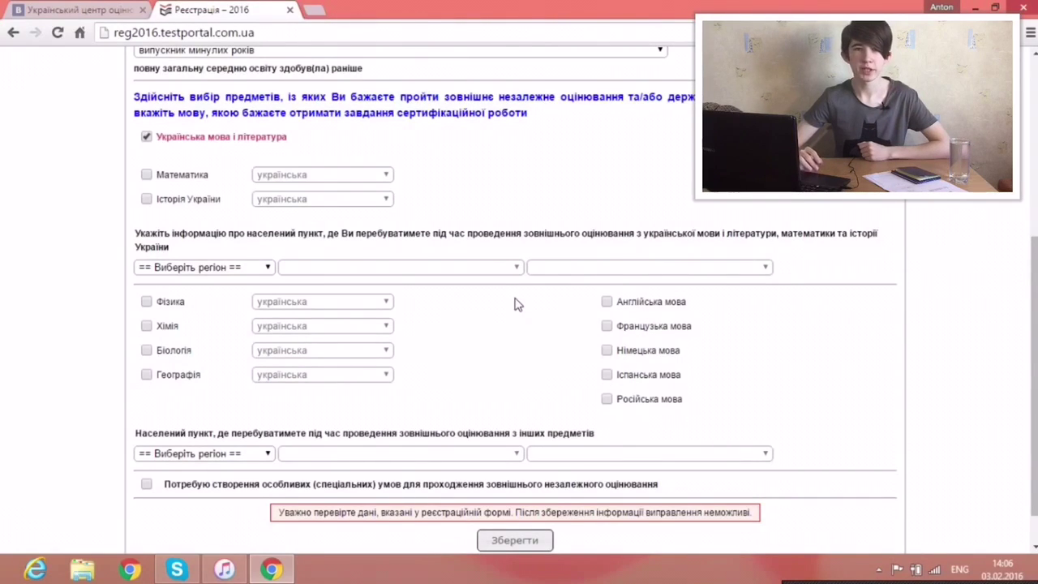
Step: Search Google for 'карпенко карого' in a new tab using the Russian keyboard layout
click(313, 10)
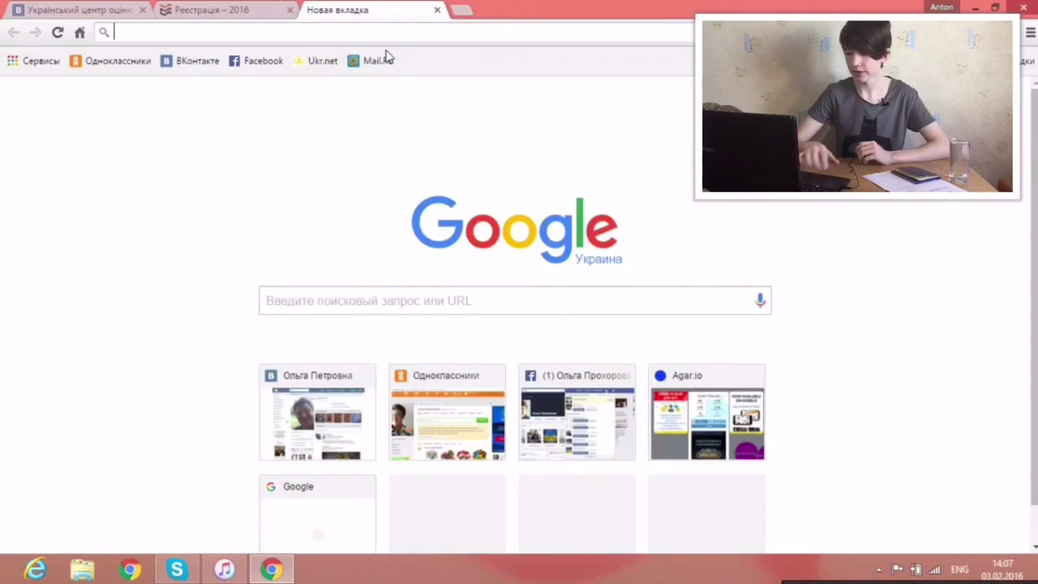
key(super+space)
key(super+space)
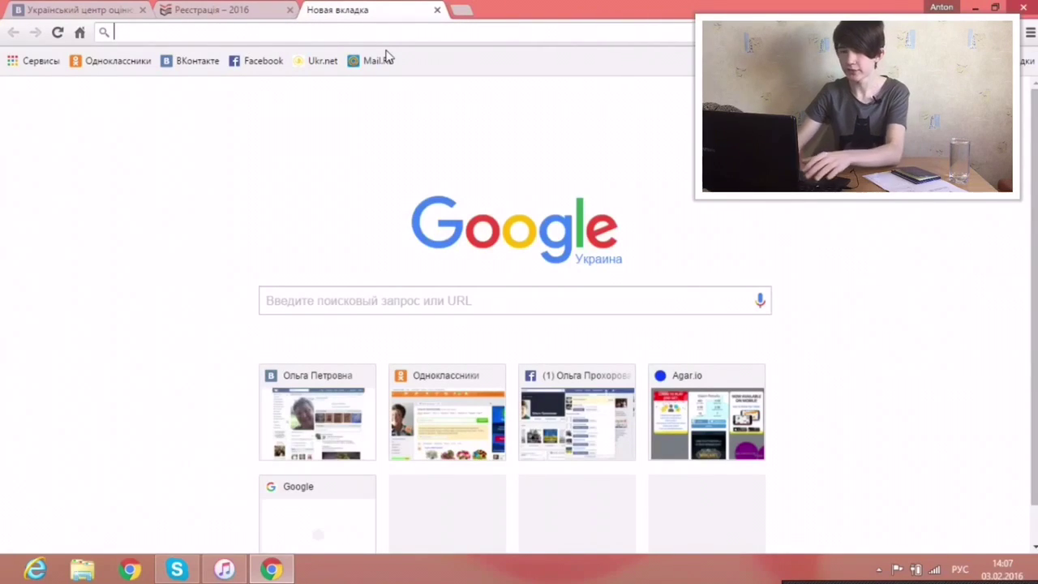
text(карп)
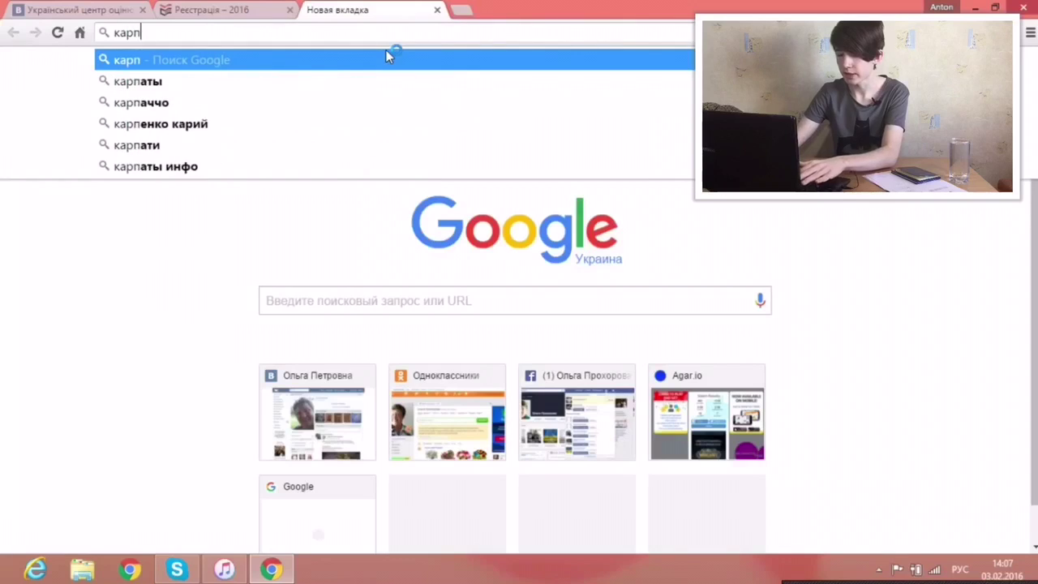
text(енко карого)
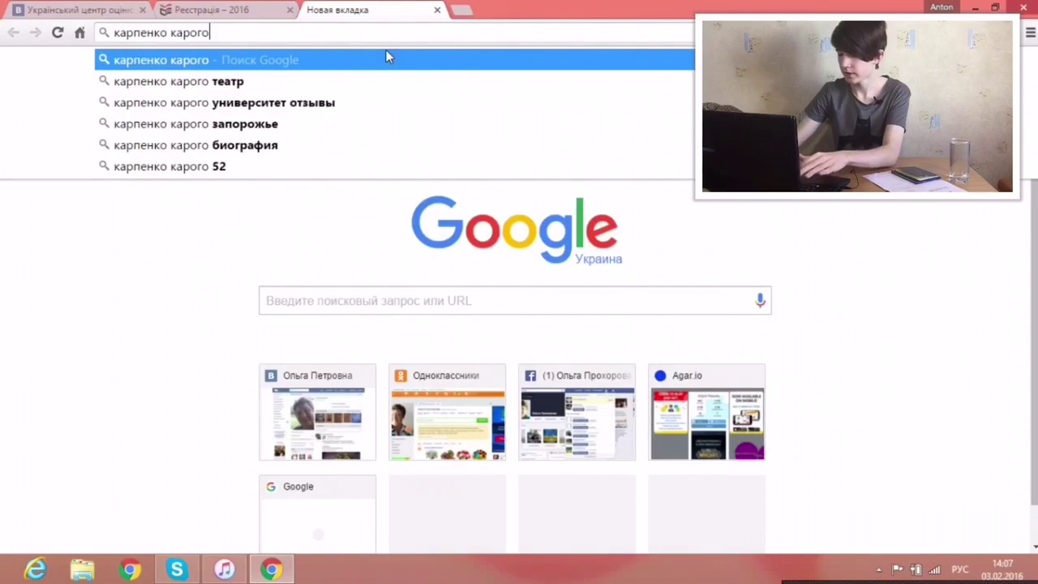
key(Return)
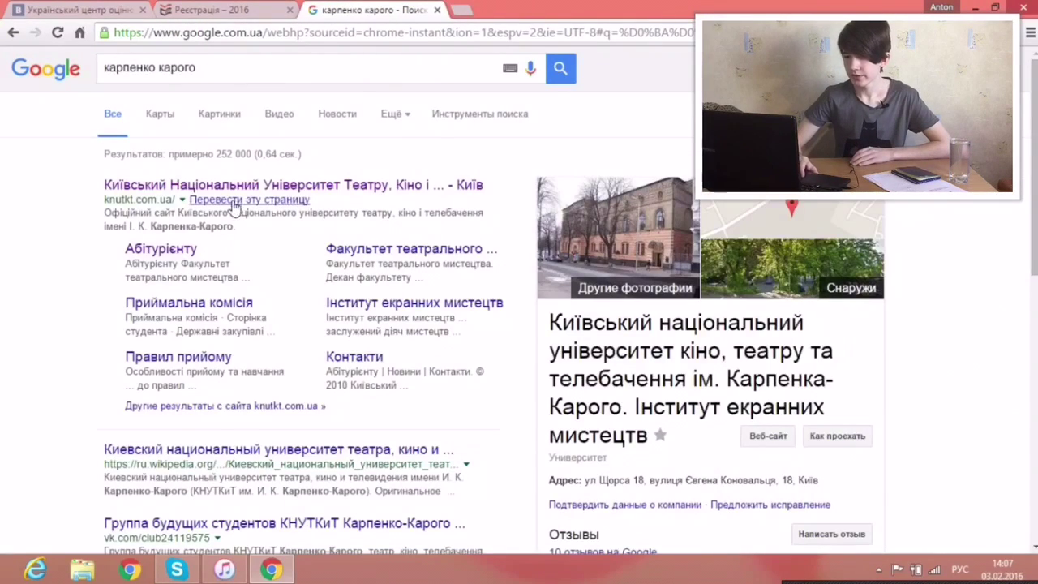
Step: Open the knutkt.com.ua Абітурієнту page, then return to the Реєстрація – 2016 tab
click(251, 186)
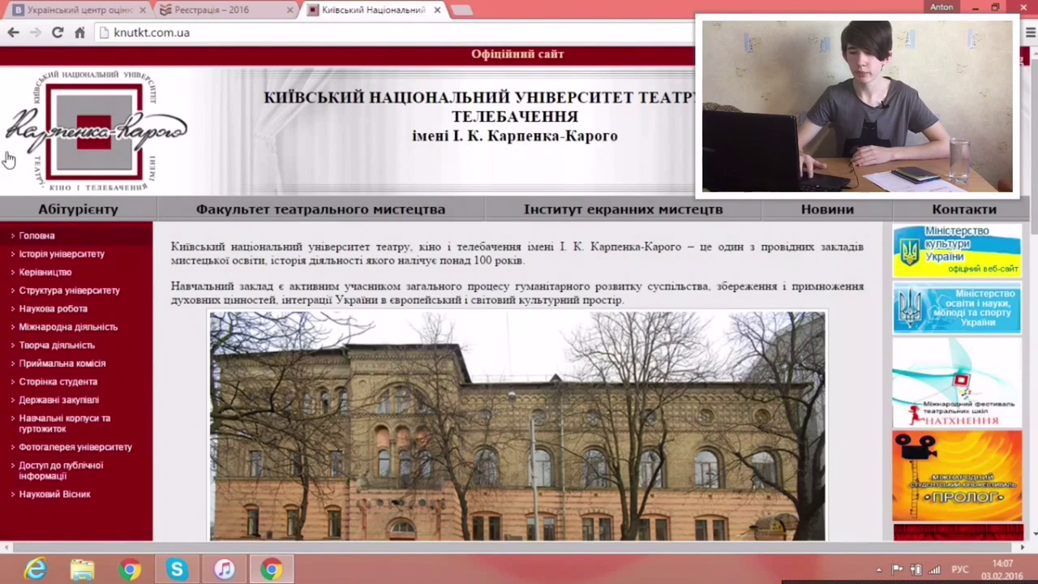
click(79, 210)
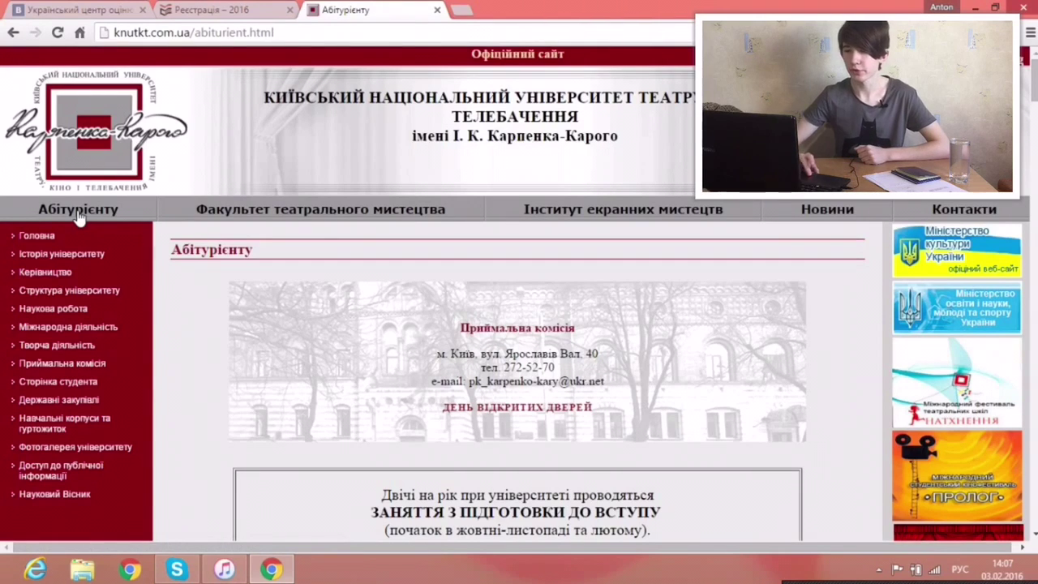
click(219, 10)
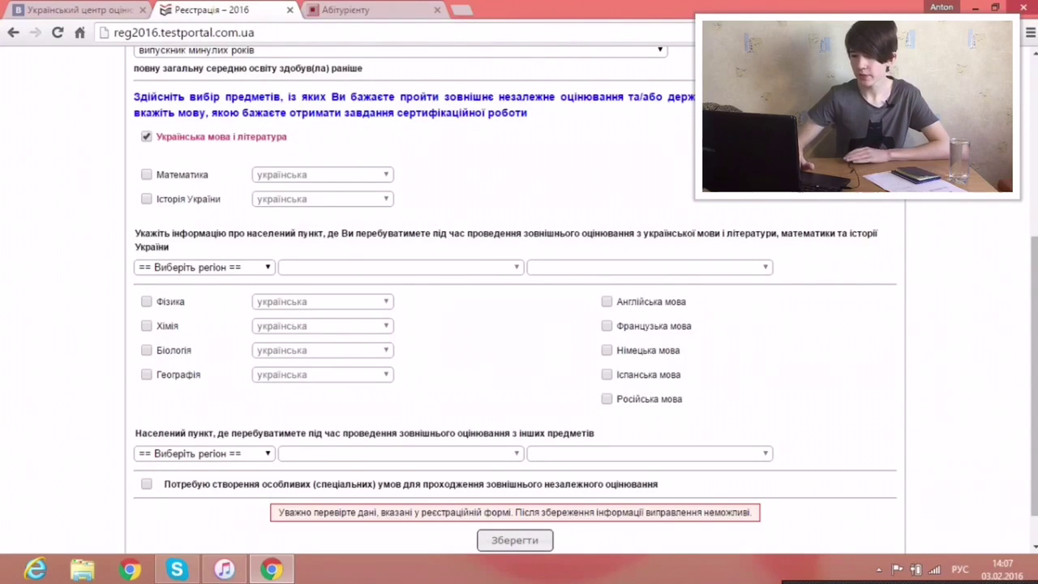
Step: Tick Географія and Біологія as subjects and set both test languages to російська
click(172, 383)
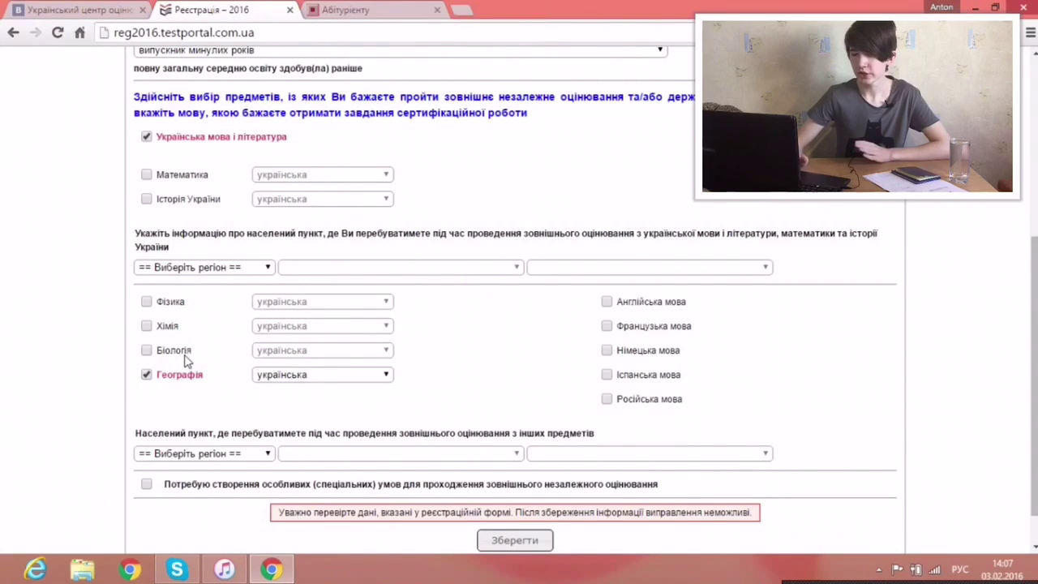
click(184, 355)
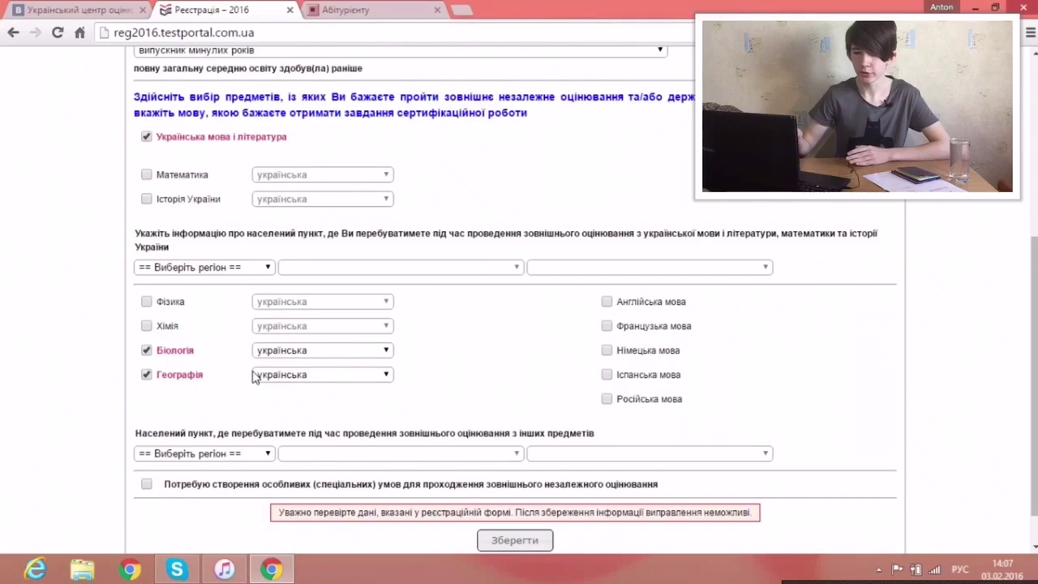
click(309, 353)
click(298, 380)
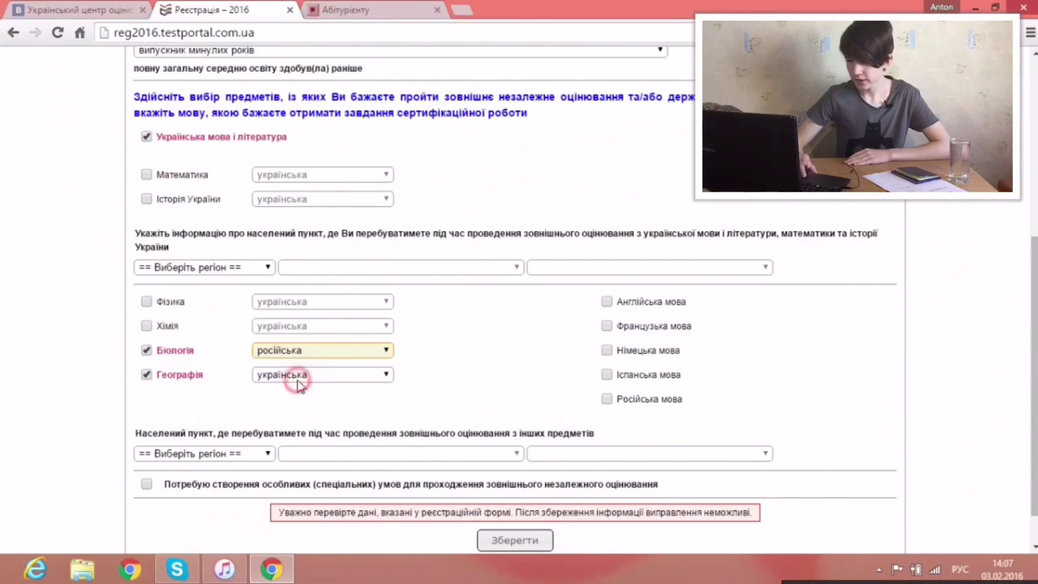
click(302, 375)
click(307, 402)
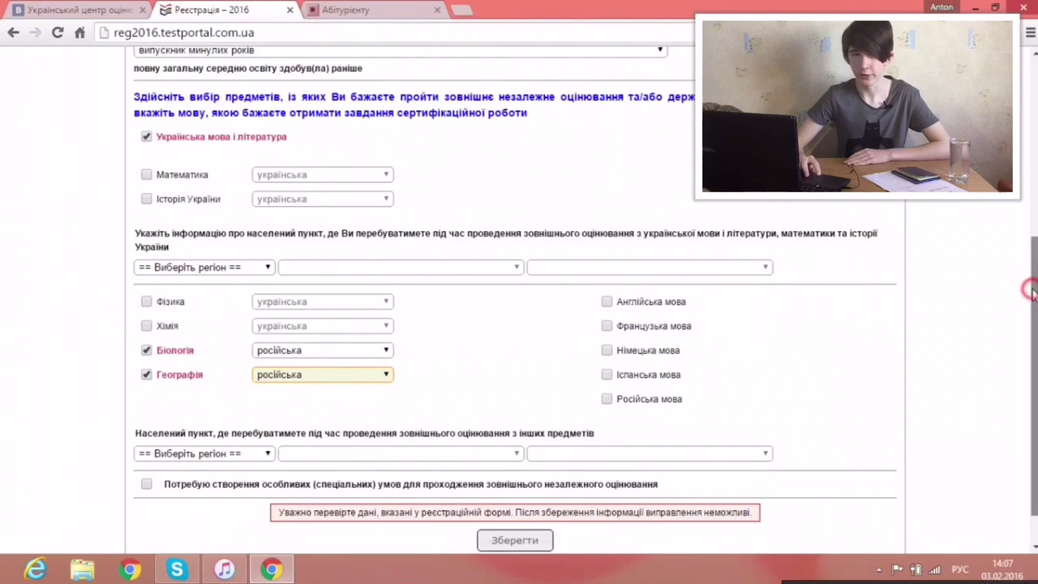
drag(1036, 294, 1035, 342)
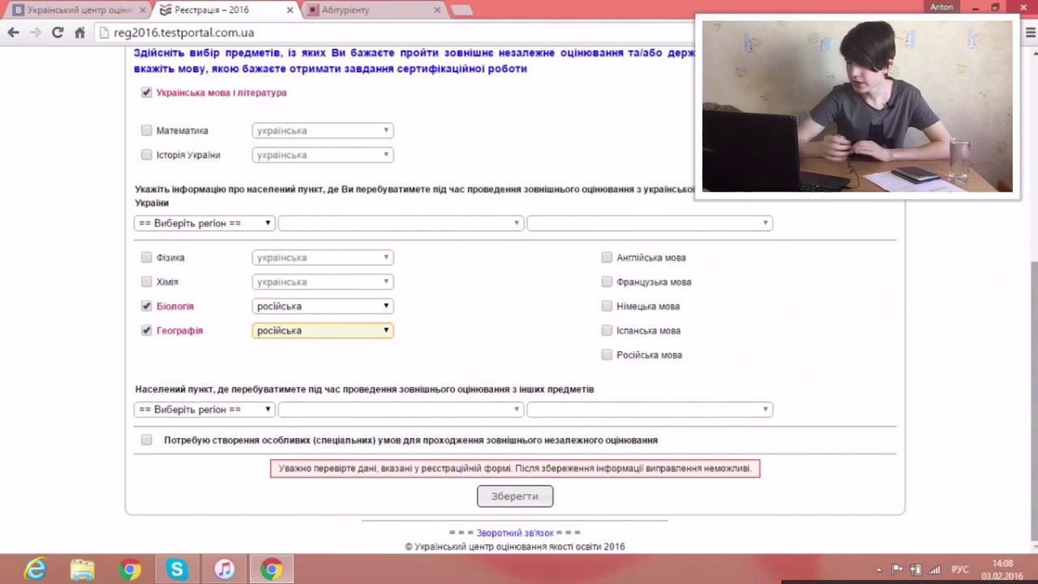
Step: Set the other subjects' location to м.Київ, Деснянський район міста, leaving special conditions unticked
click(225, 411)
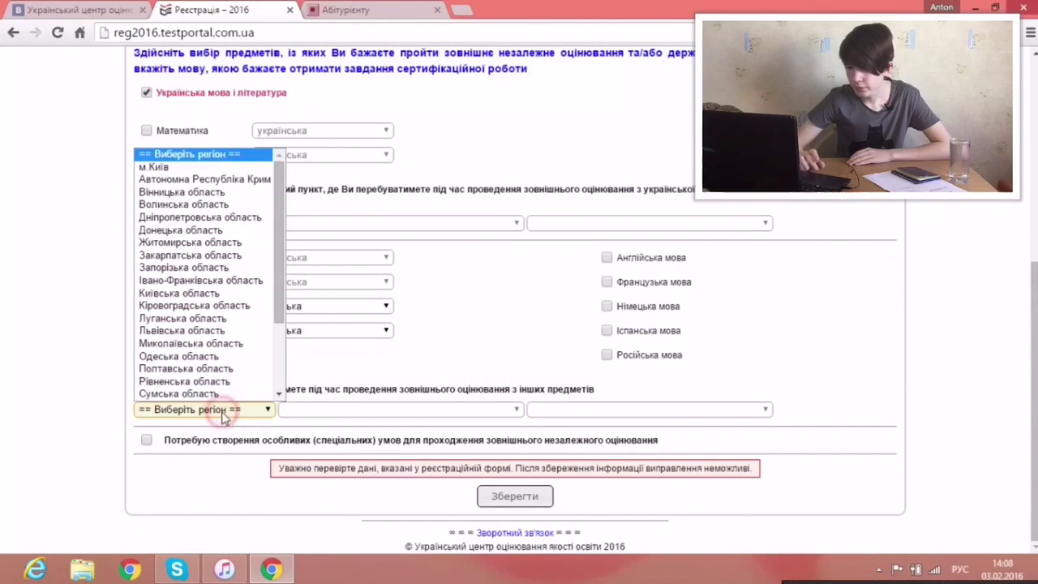
click(201, 167)
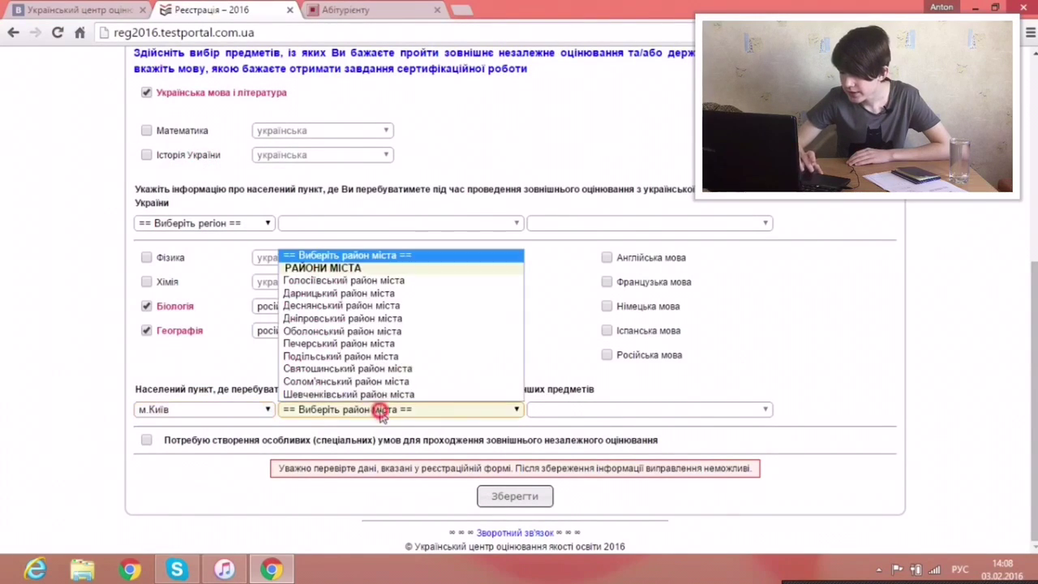
click(379, 412)
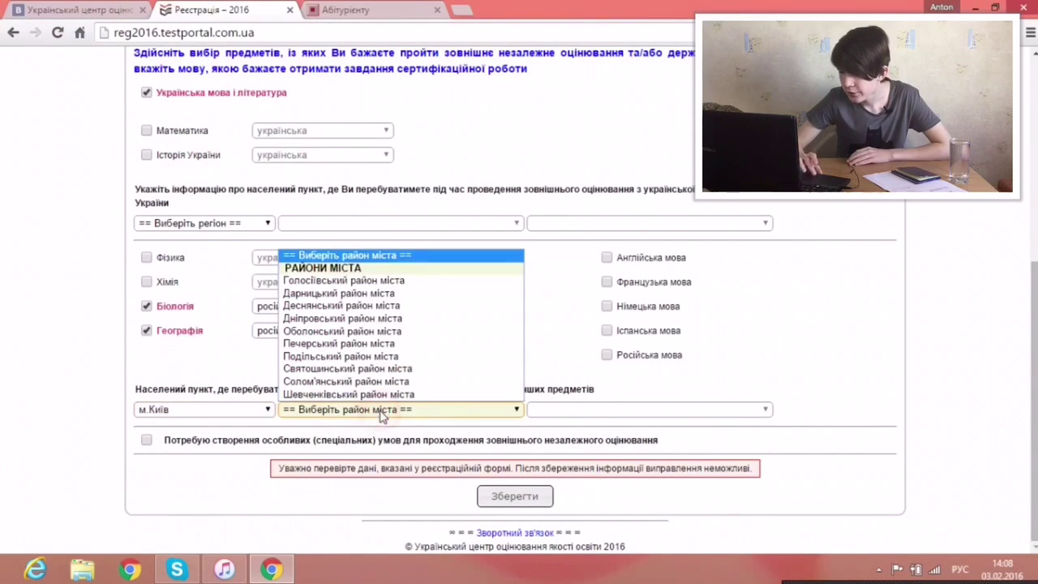
click(372, 310)
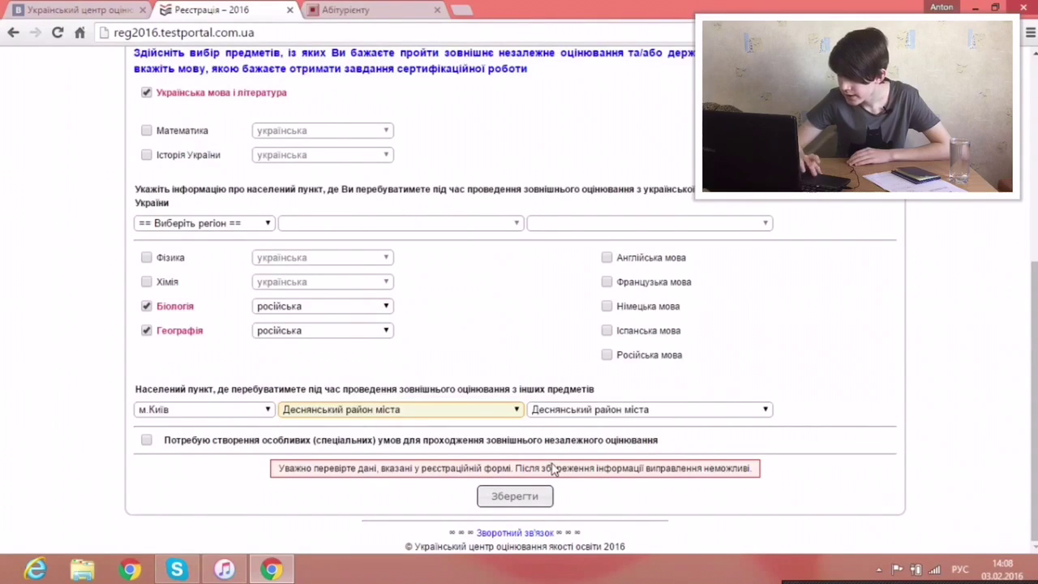
click(145, 440)
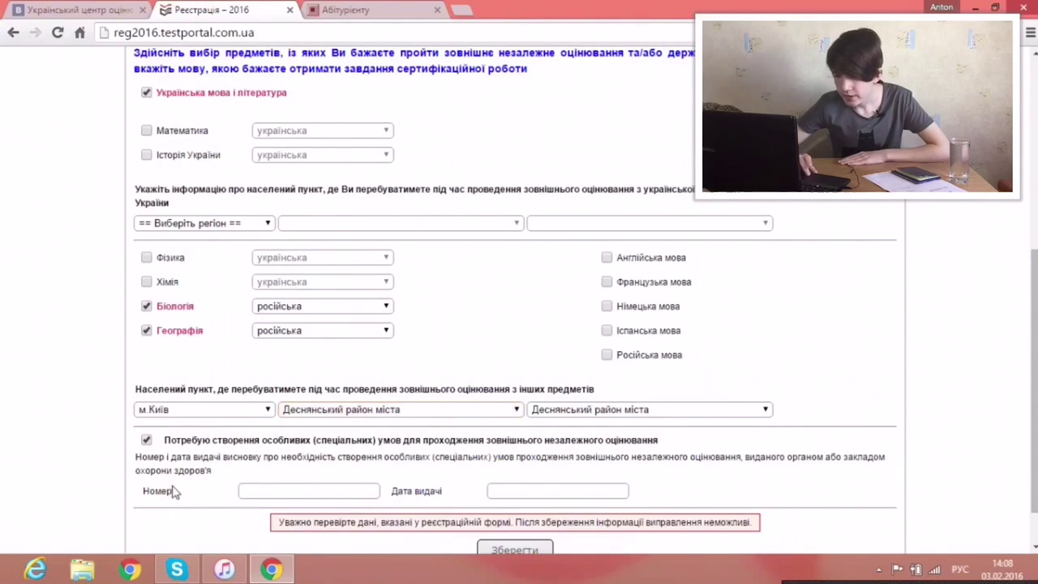
click(146, 440)
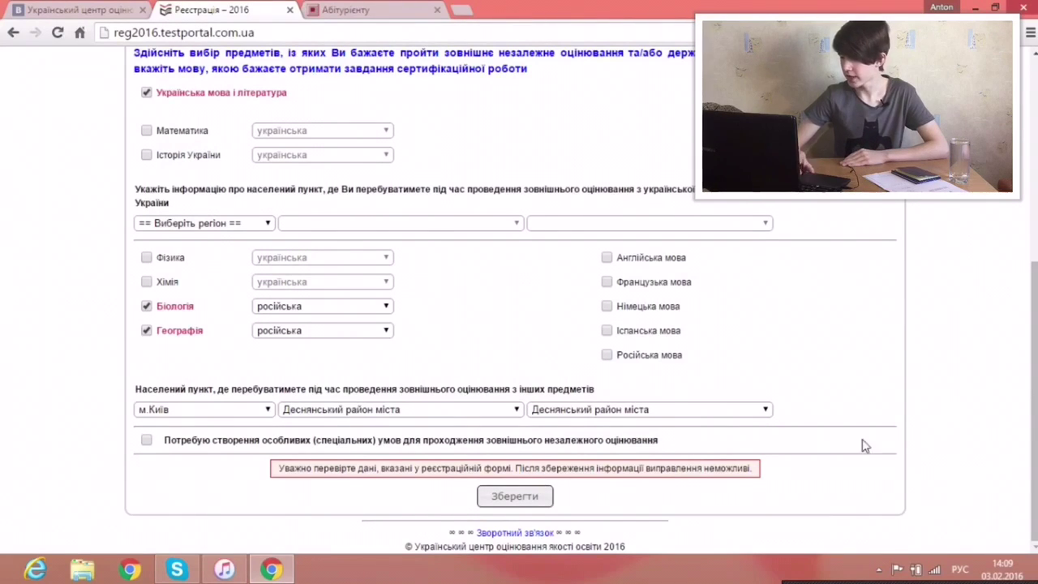
Step: Save the completed registration form with 'Зберегти'
click(538, 491)
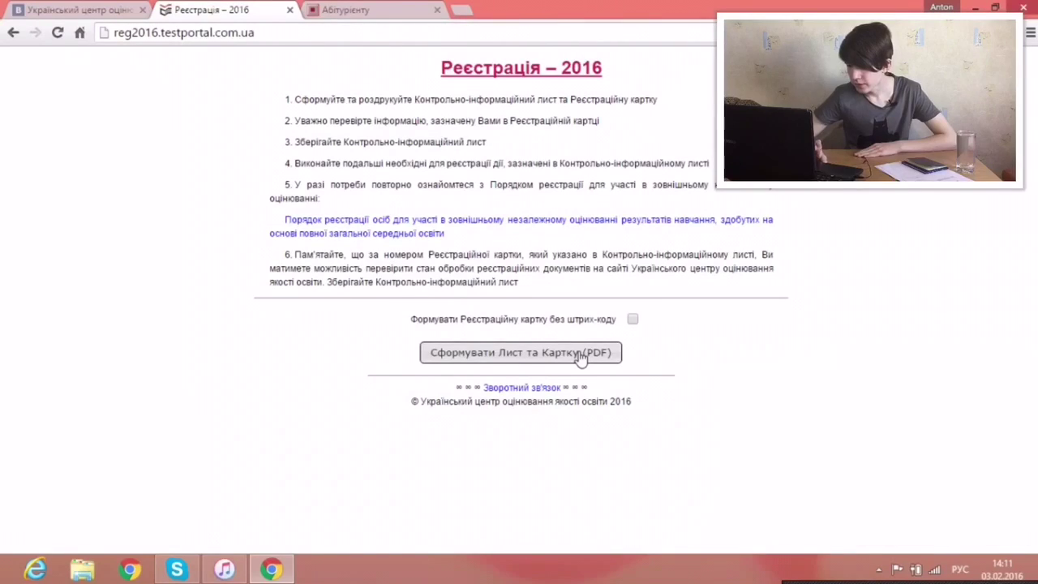
Step: Generate the 'Сформувати Лист та Картку (PDF)' document and look over the opened PDF
click(580, 355)
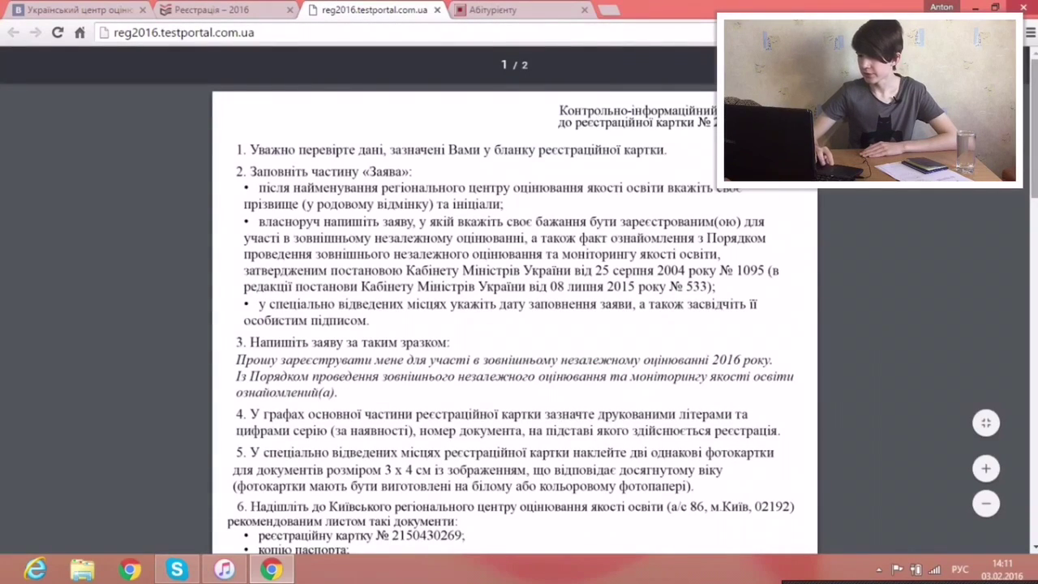
scroll(515, 324, down, 5)
scroll(515, 325, up, 5)
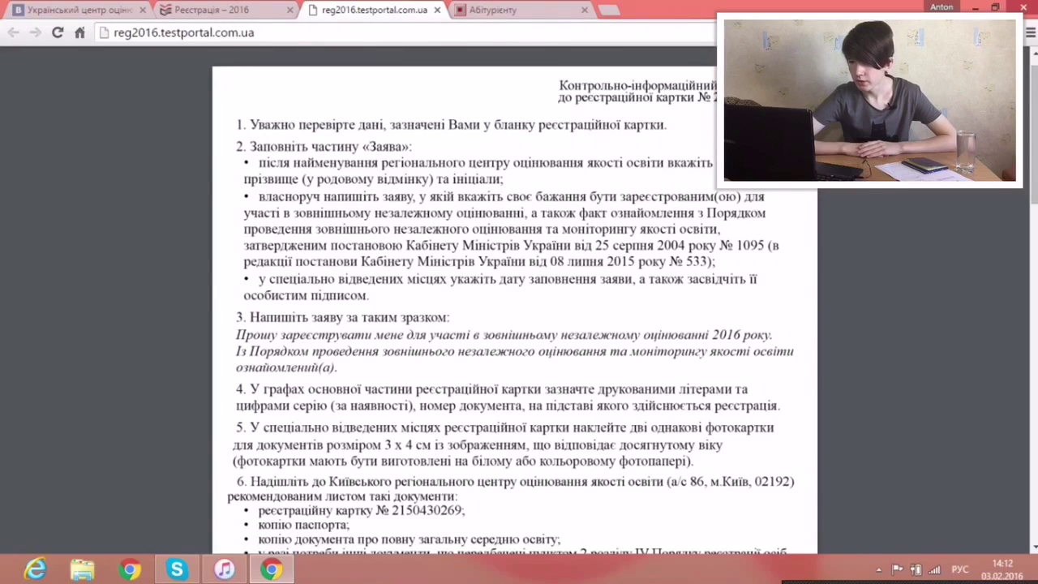